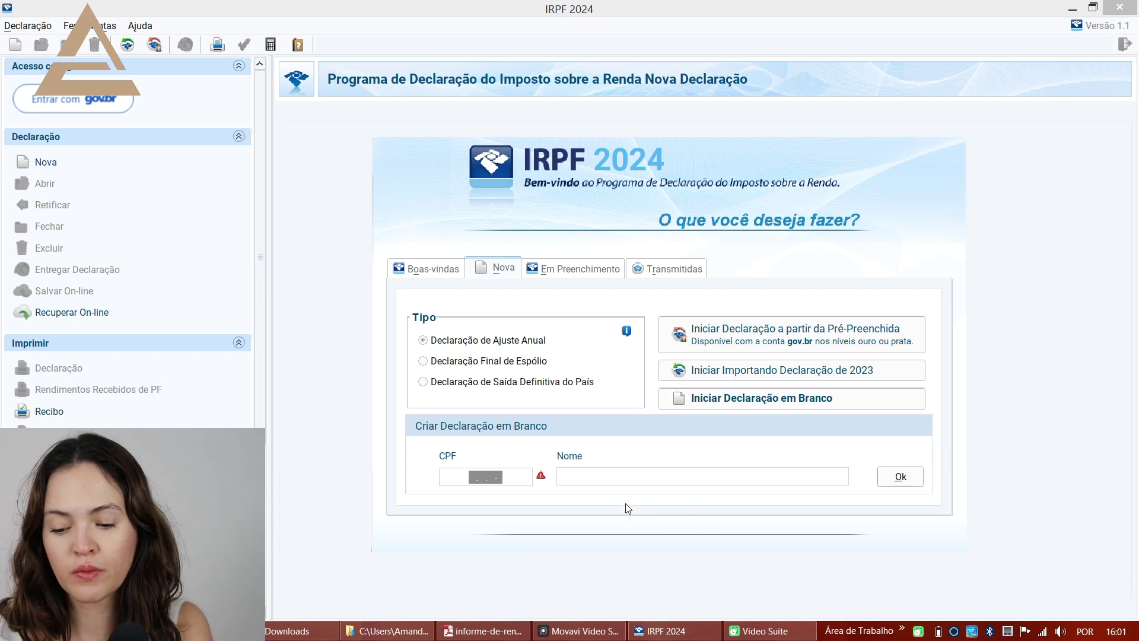
# - Create a blank declaration with the pasted taxpayer CPF and name, then dismiss the taxation-option notice
pyautogui.click(525, 478)
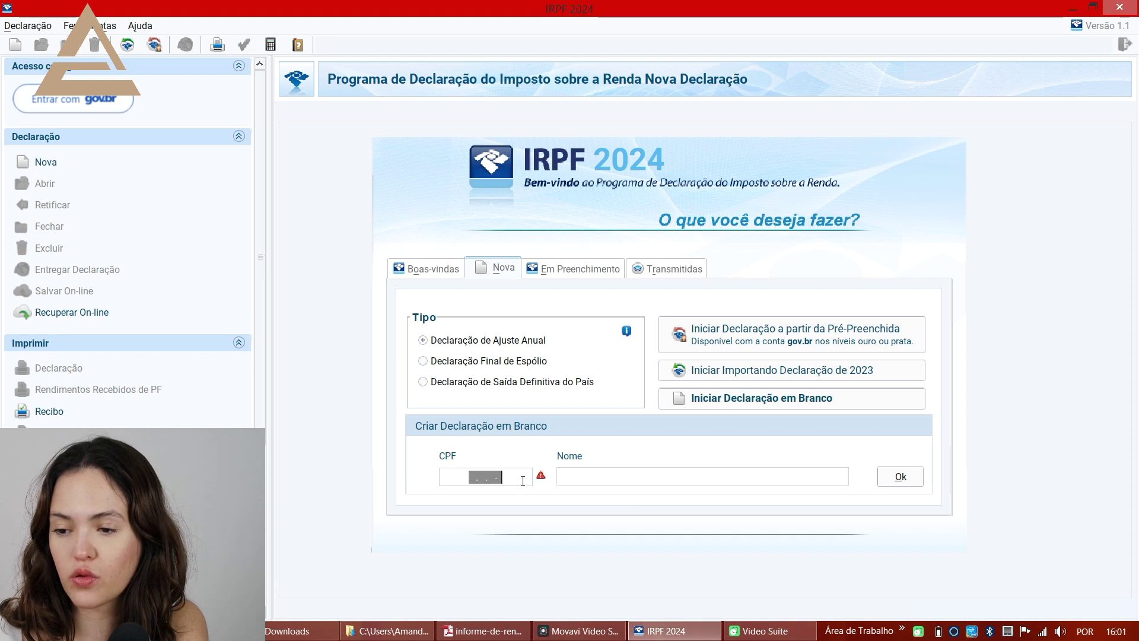
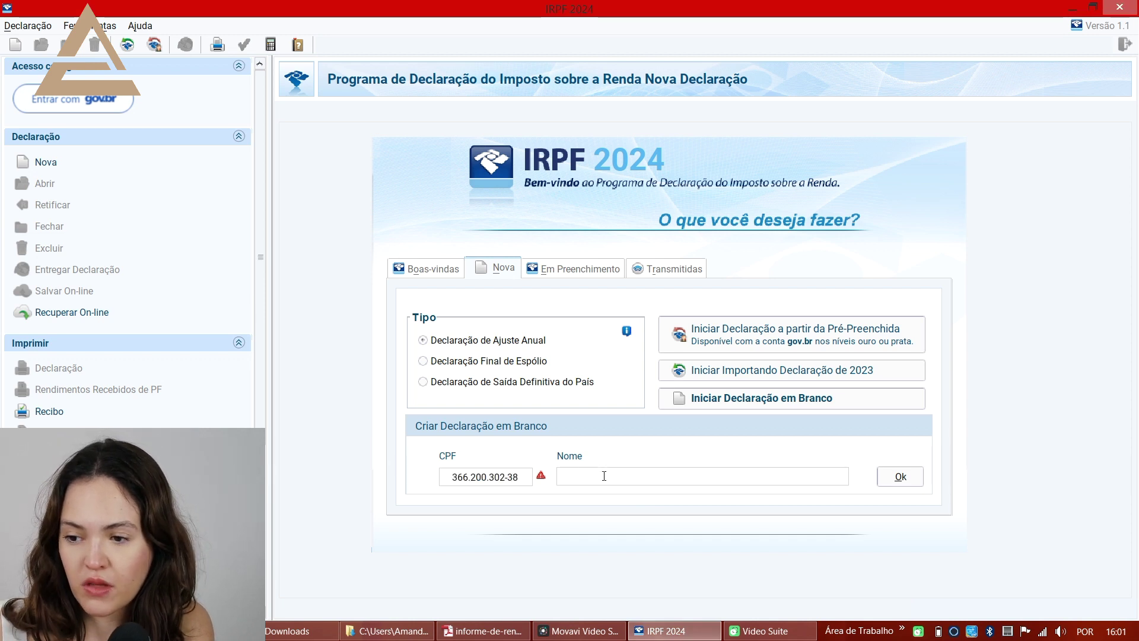
pyautogui.click(606, 479)
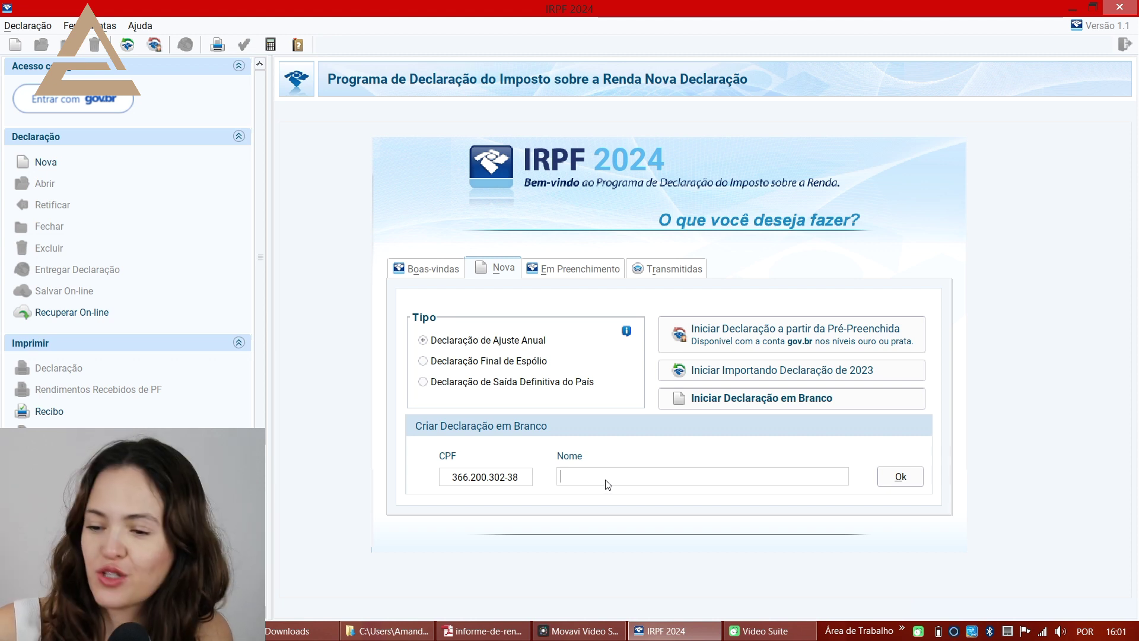
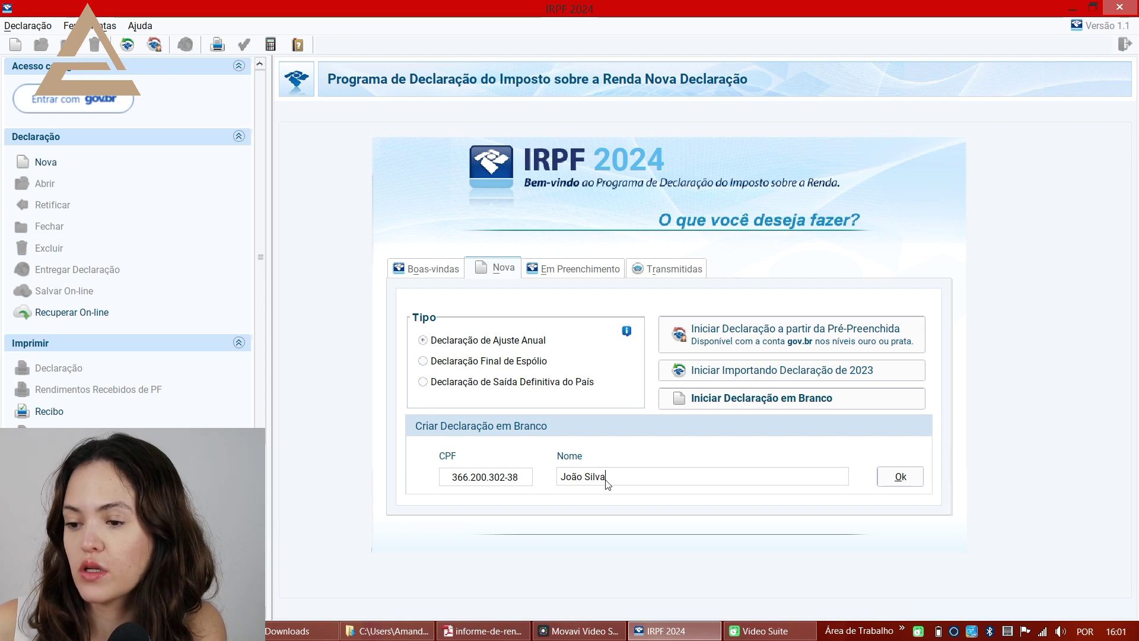
pyautogui.click(914, 477)
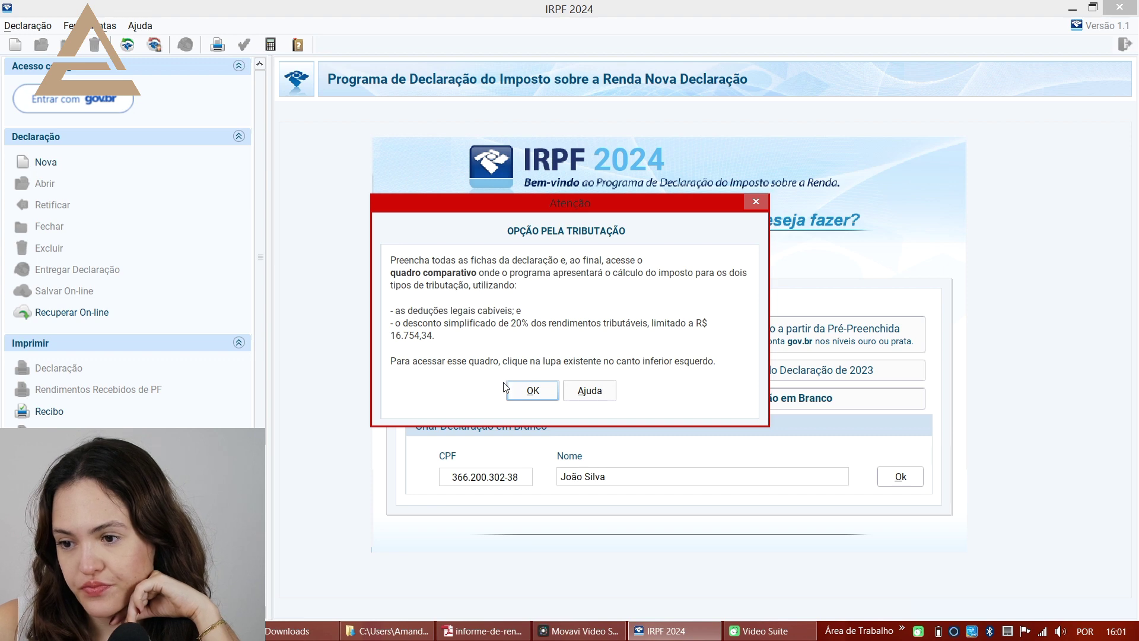
pyautogui.click(532, 390)
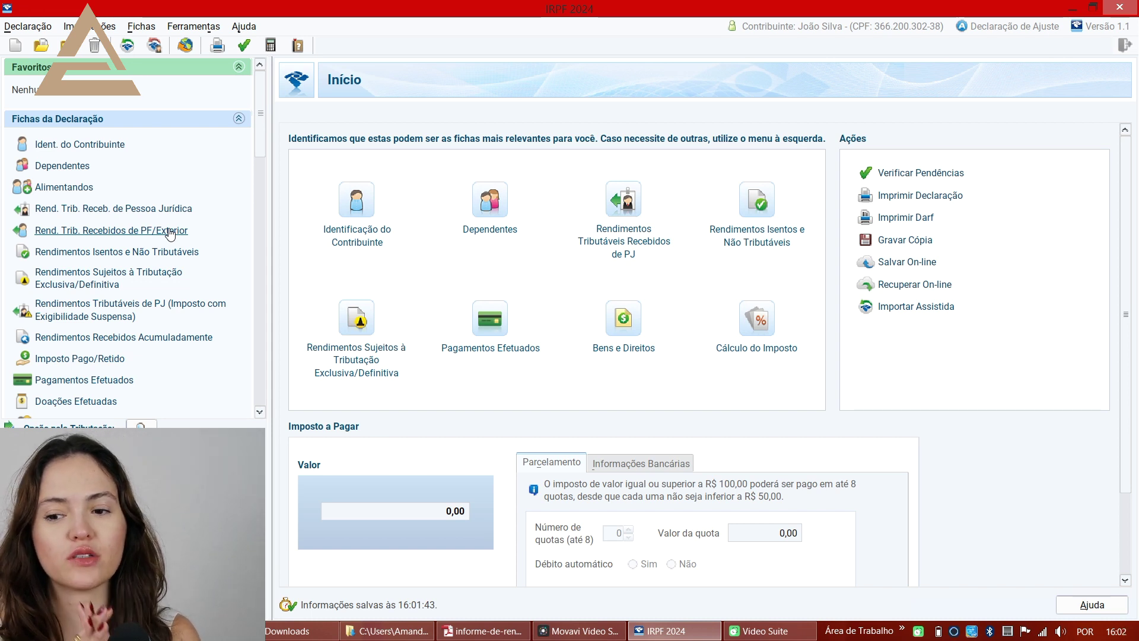
# - Browse the Fichas da Declaração list, then switch to the informe-de-rendimentos-2023.pdf report
pyautogui.scroll(-1, 186, 322)
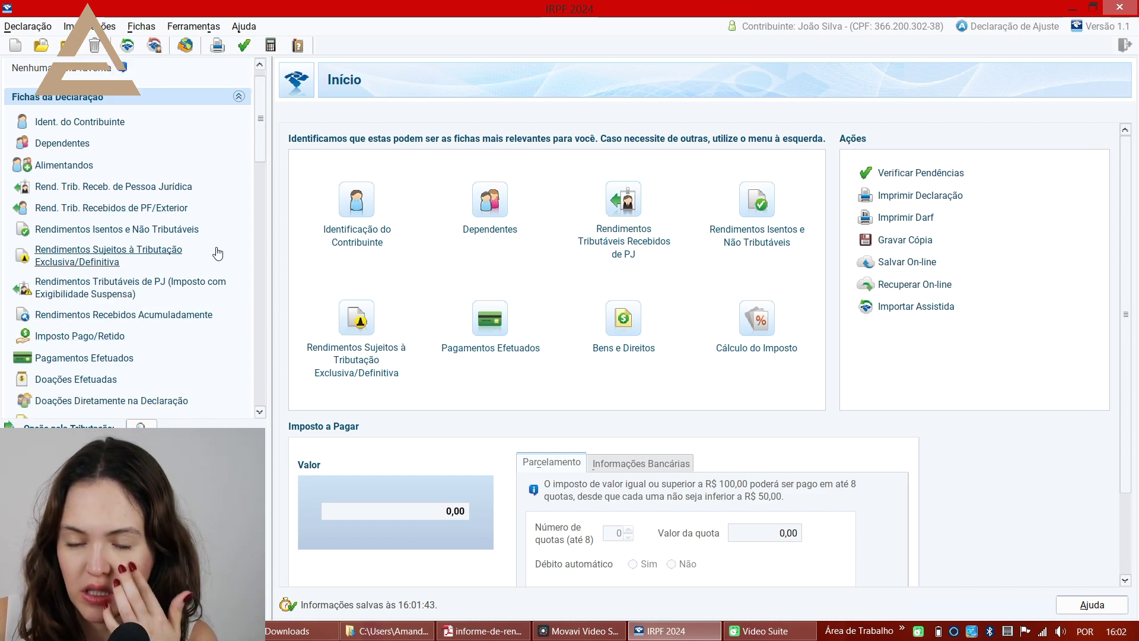
pyautogui.scroll(-4, 218, 254)
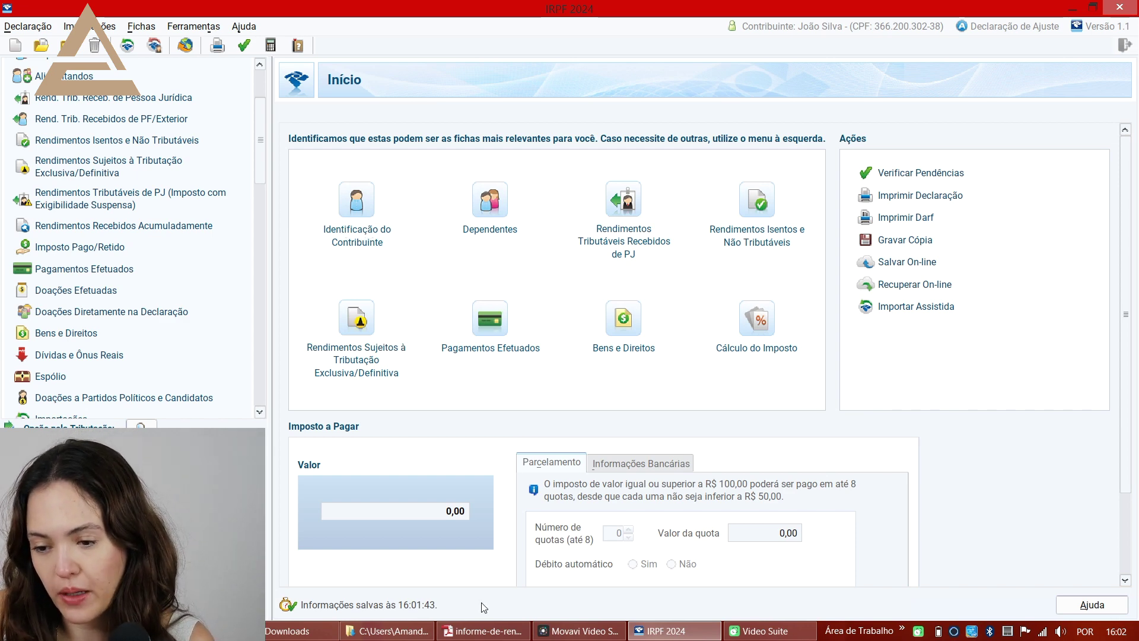
pyautogui.click(483, 631)
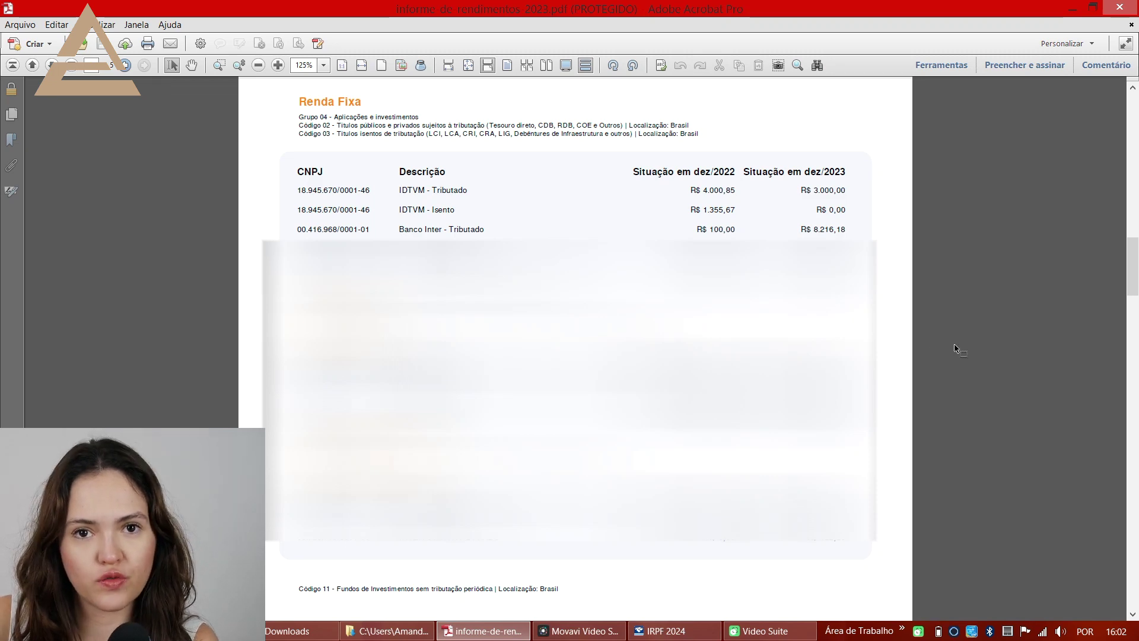
# - Scroll the income report from Renda Fixa down to the exempt and exclusively taxed sections
pyautogui.scroll(4, 575, 350)
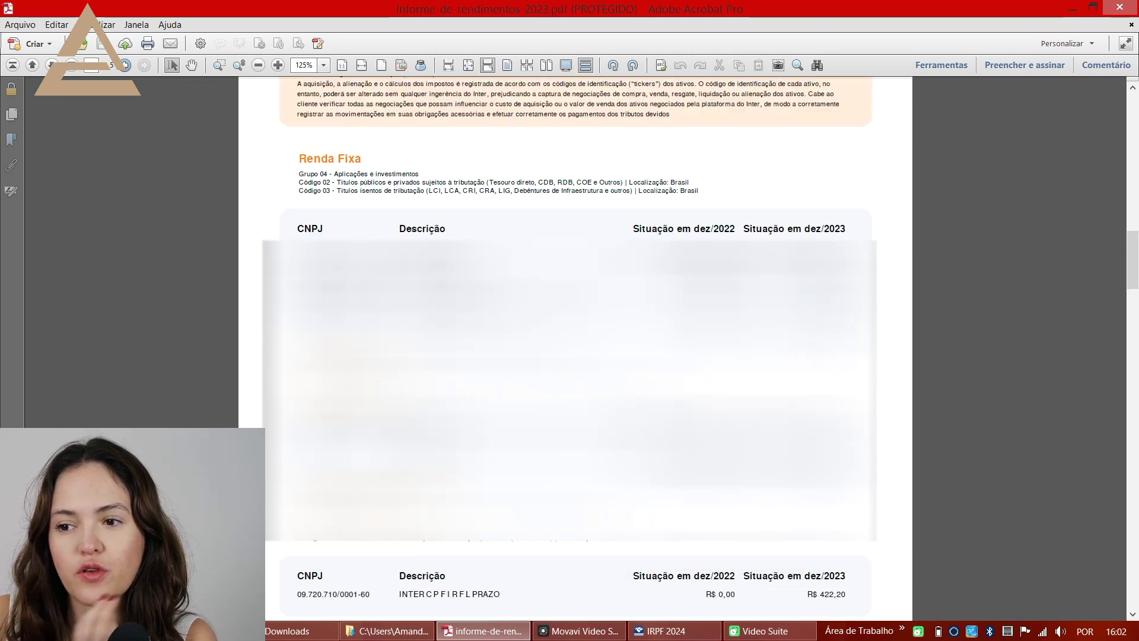
pyautogui.scroll(-3, 575, 350)
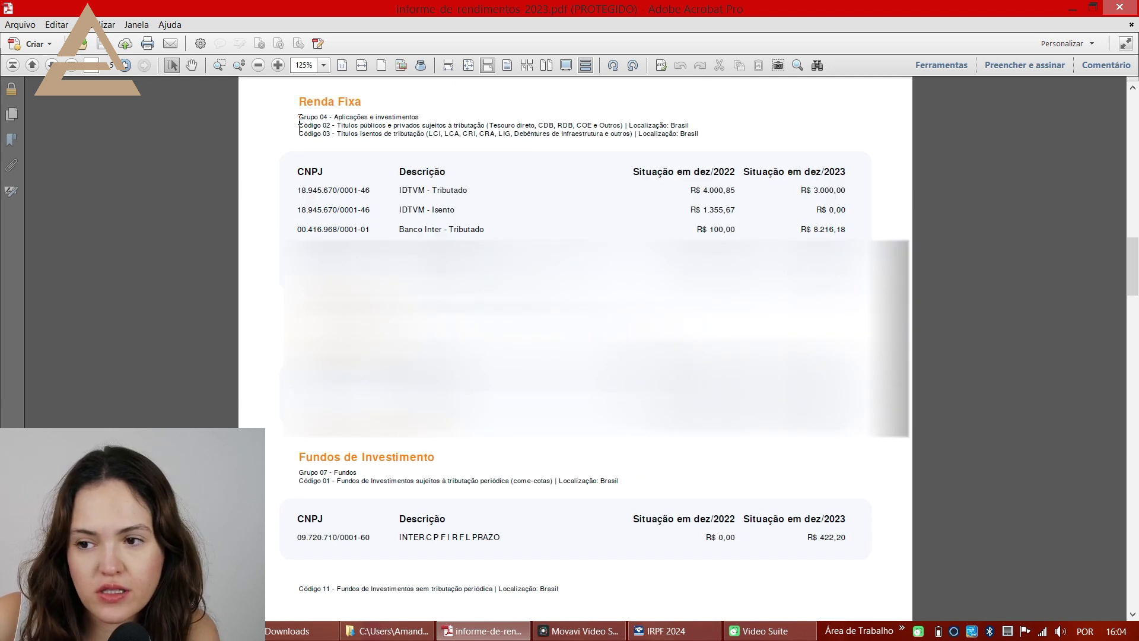
# - Highlight the Grupo 04 line and the IDTVM - Tributado and IDTVM - Isento rows, then return to IRPF 2024
pyautogui.moveTo(300, 120); pyautogui.dragTo(461, 115)
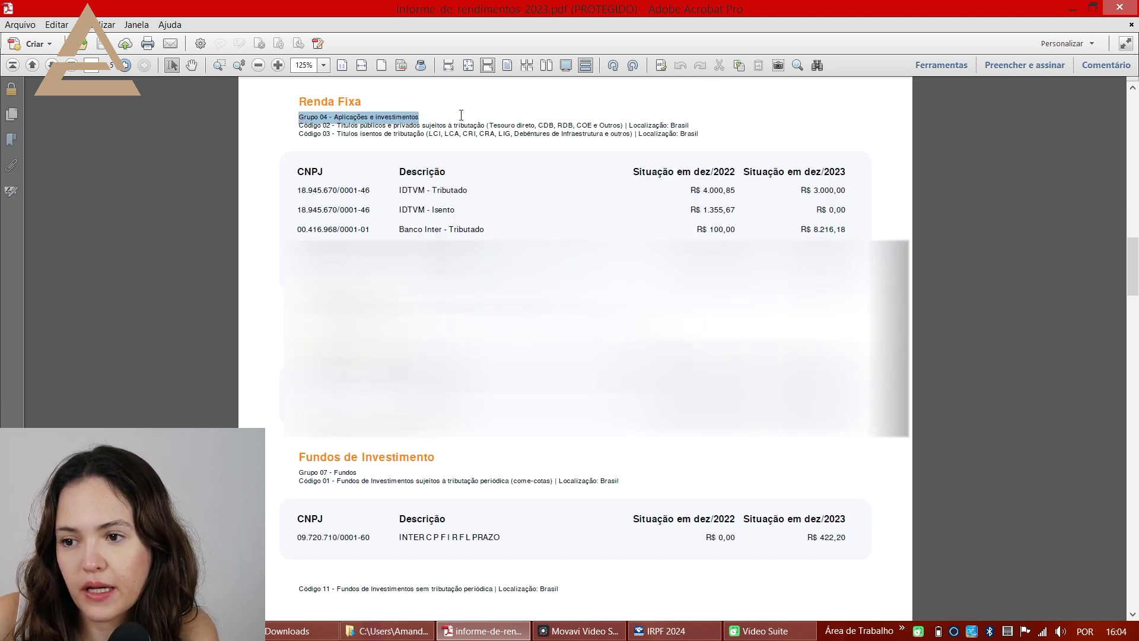
pyautogui.click(350, 144)
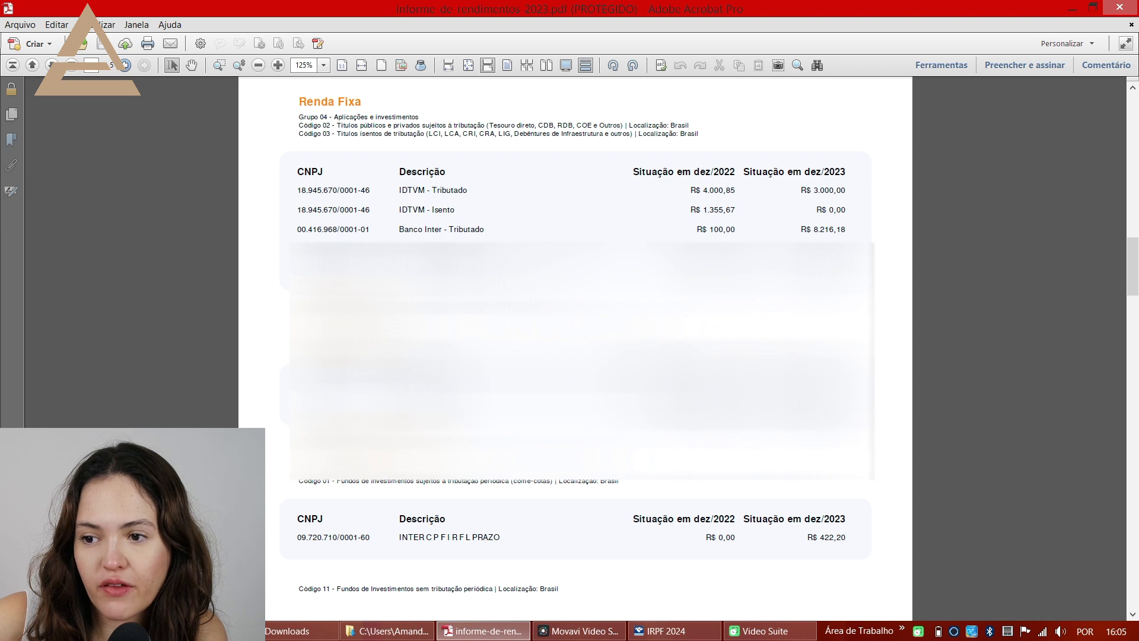
pyautogui.moveTo(403, 190); pyautogui.dragTo(466, 190)
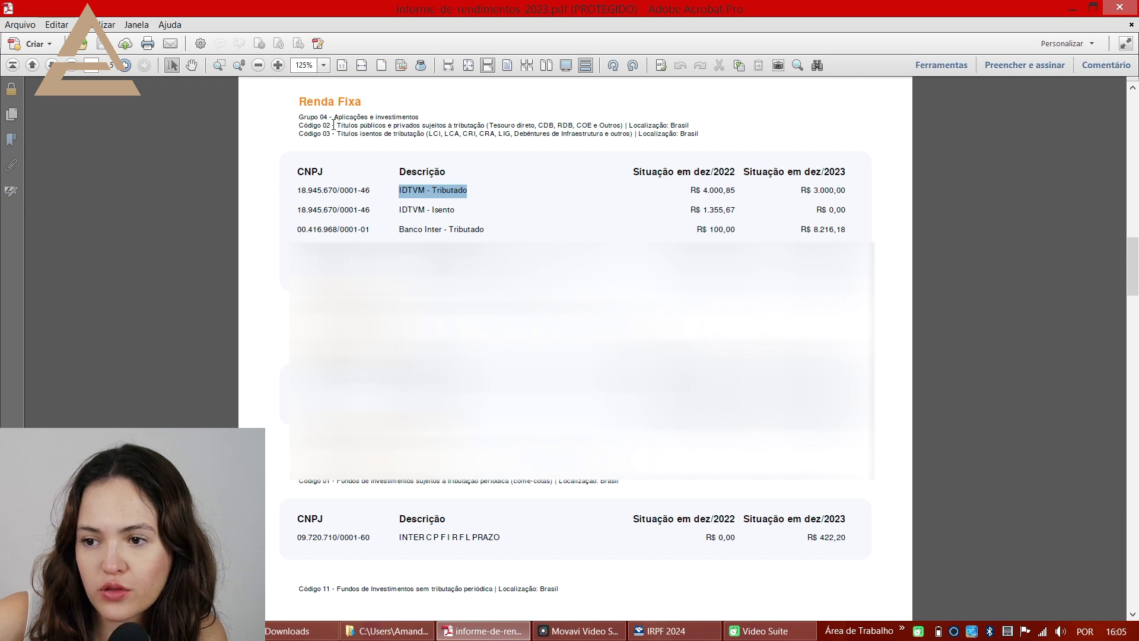
pyautogui.moveTo(454, 209); pyautogui.dragTo(399, 210)
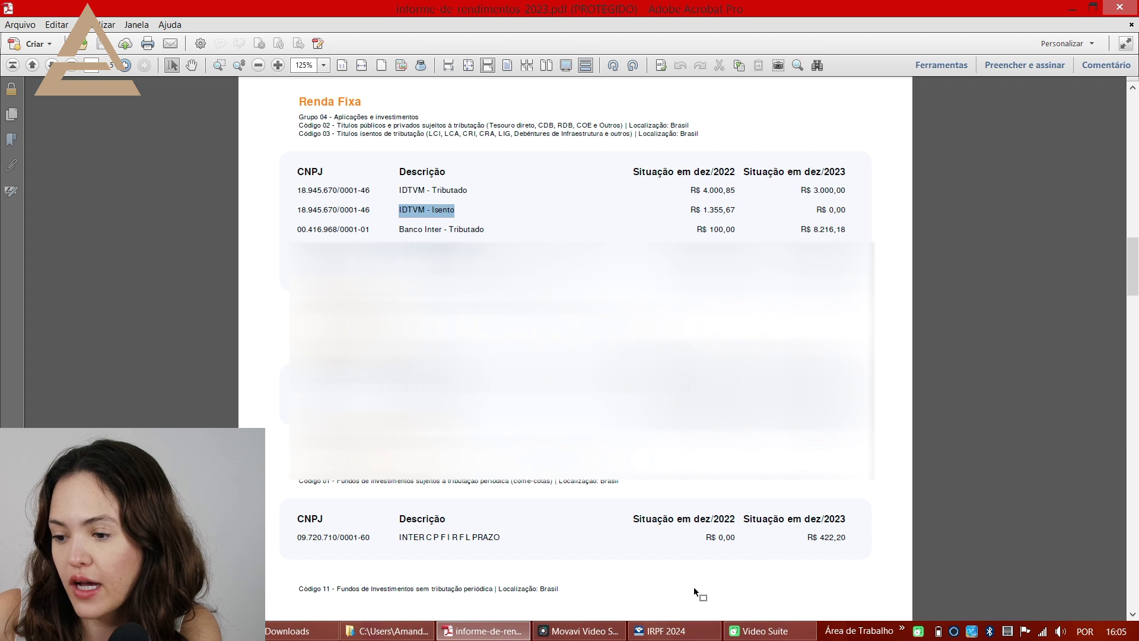
pyautogui.click(666, 631)
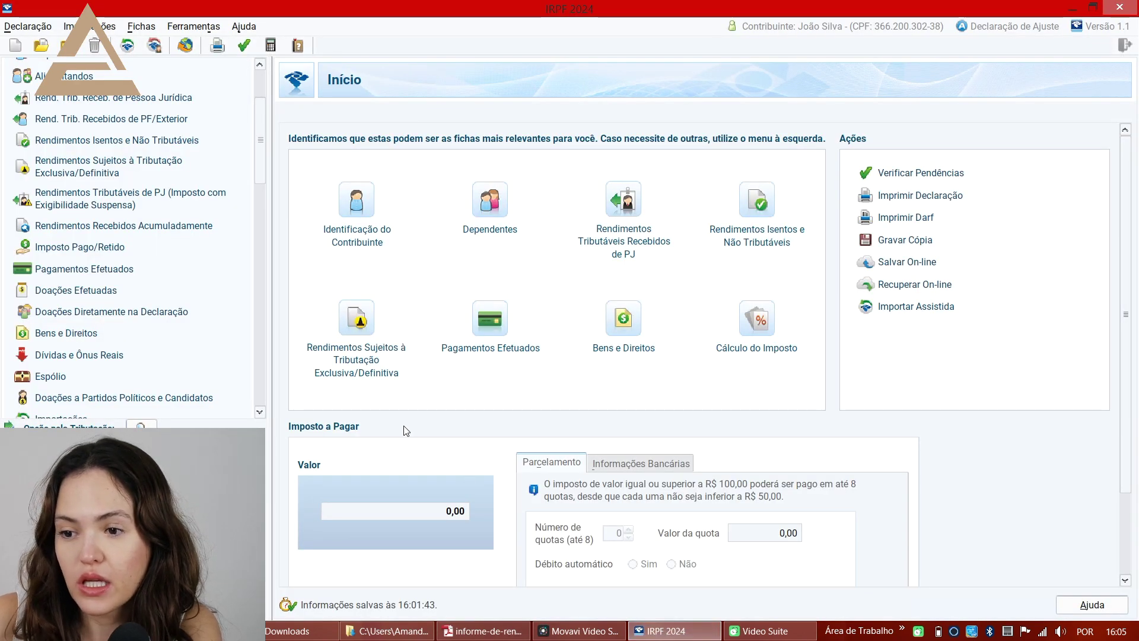
# - Start a new Bens e Direitos asset in Grupo 04 - Aplicações e Investimentos, Código 02
pyautogui.click(68, 335)
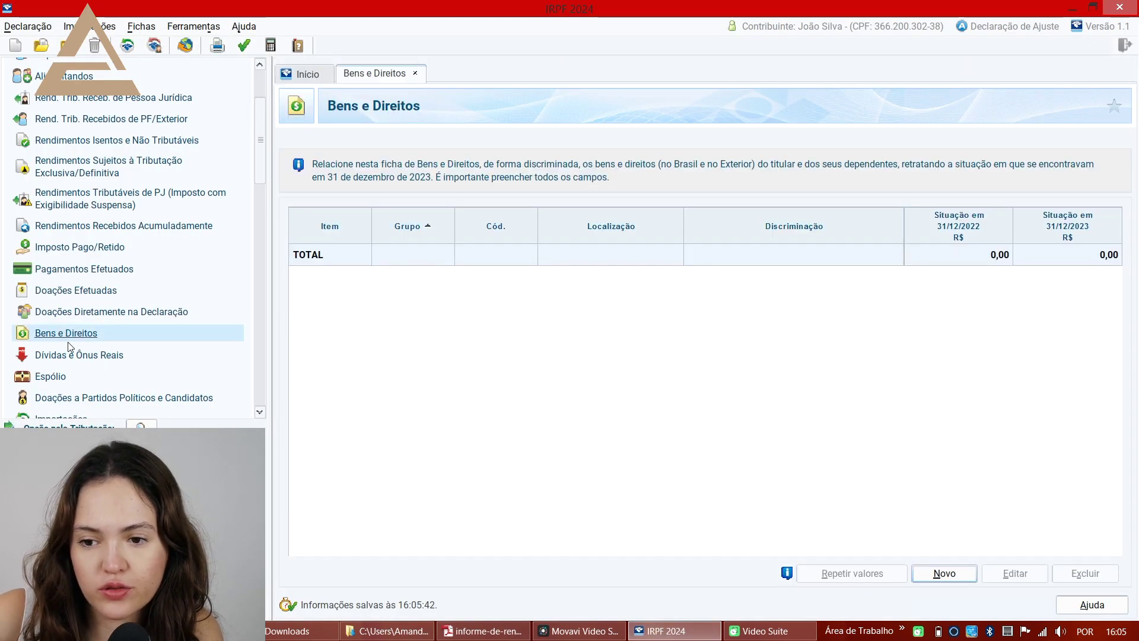
pyautogui.click(959, 572)
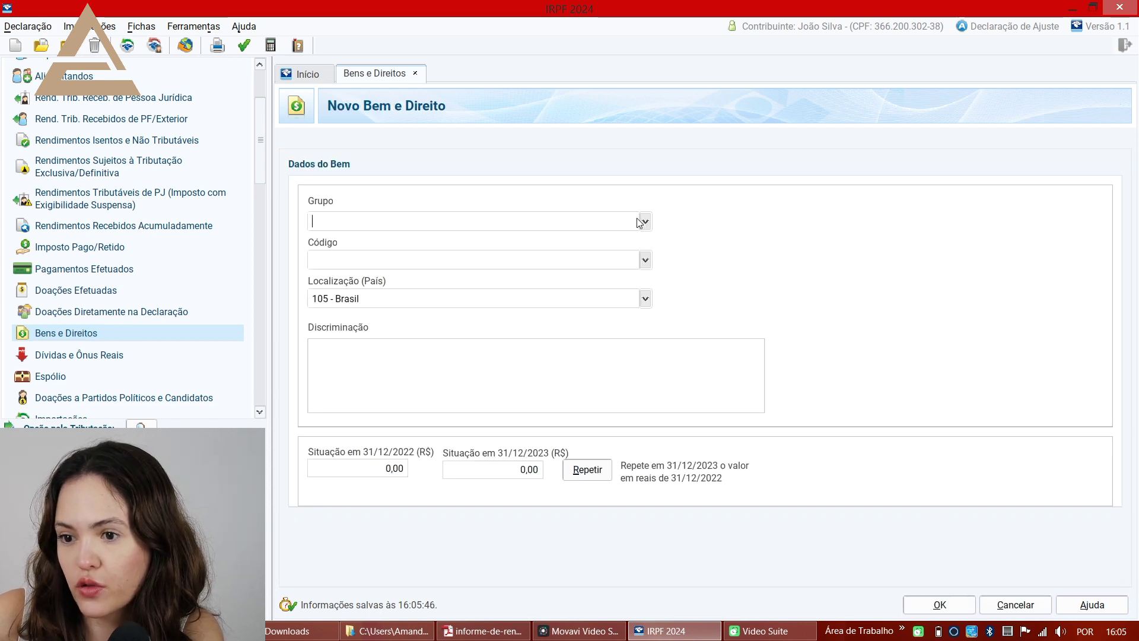
pyautogui.click(645, 222)
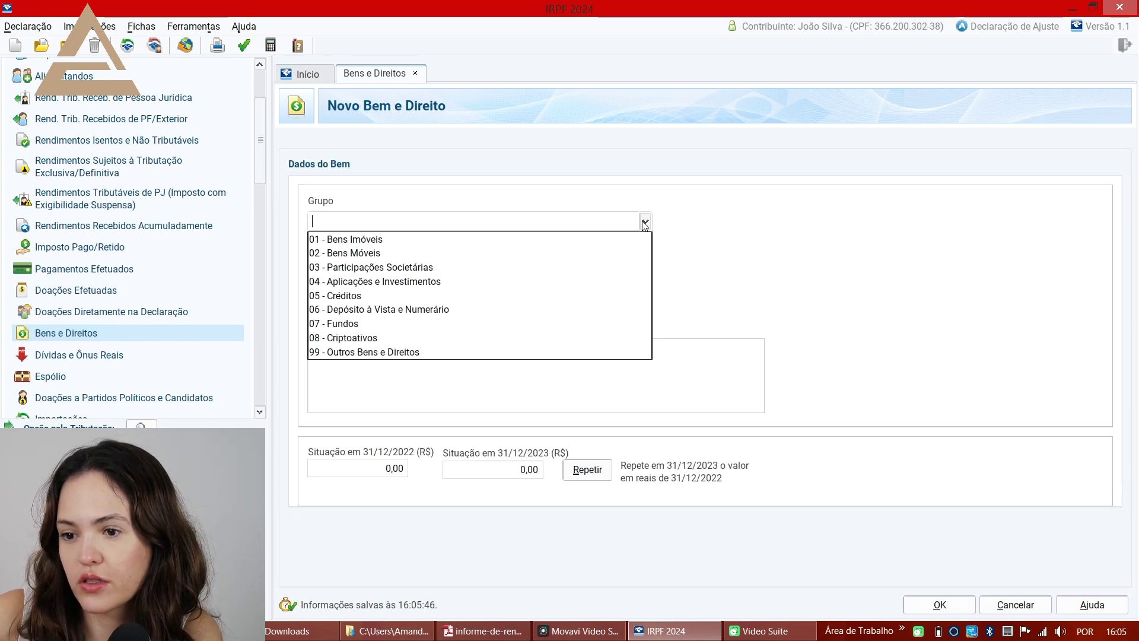
pyautogui.click(449, 282)
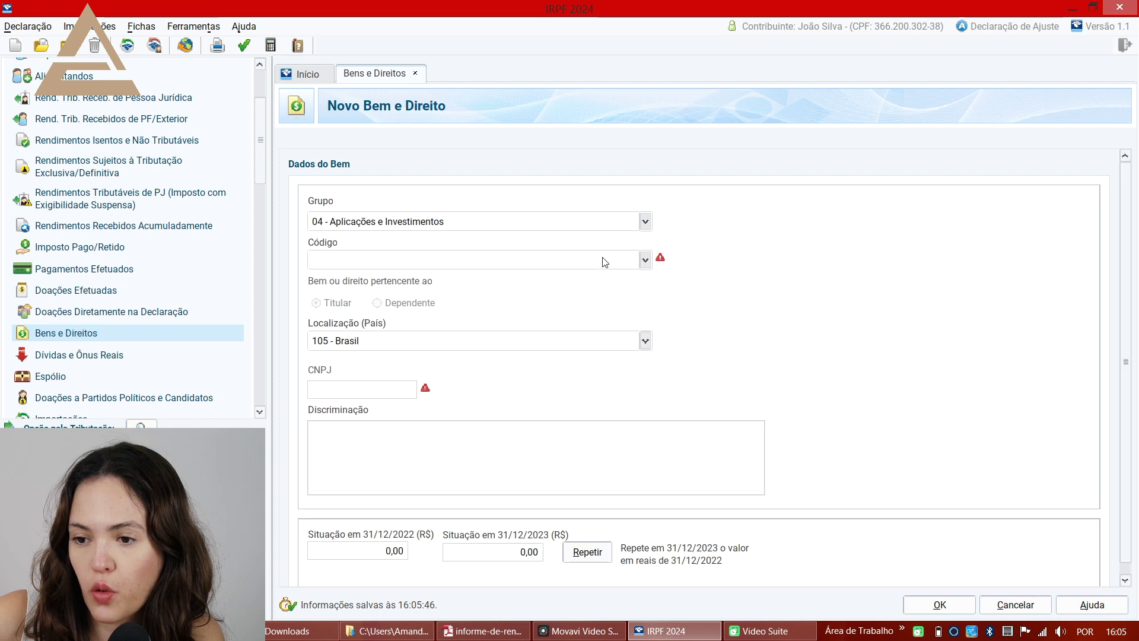
pyautogui.click(645, 260)
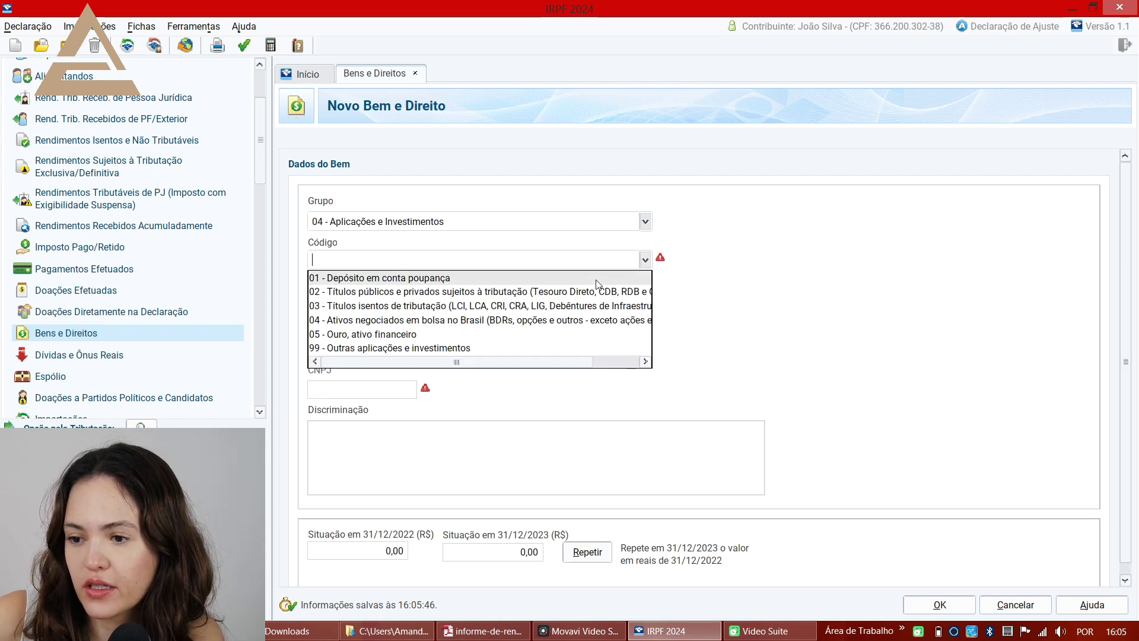
pyautogui.click(576, 291)
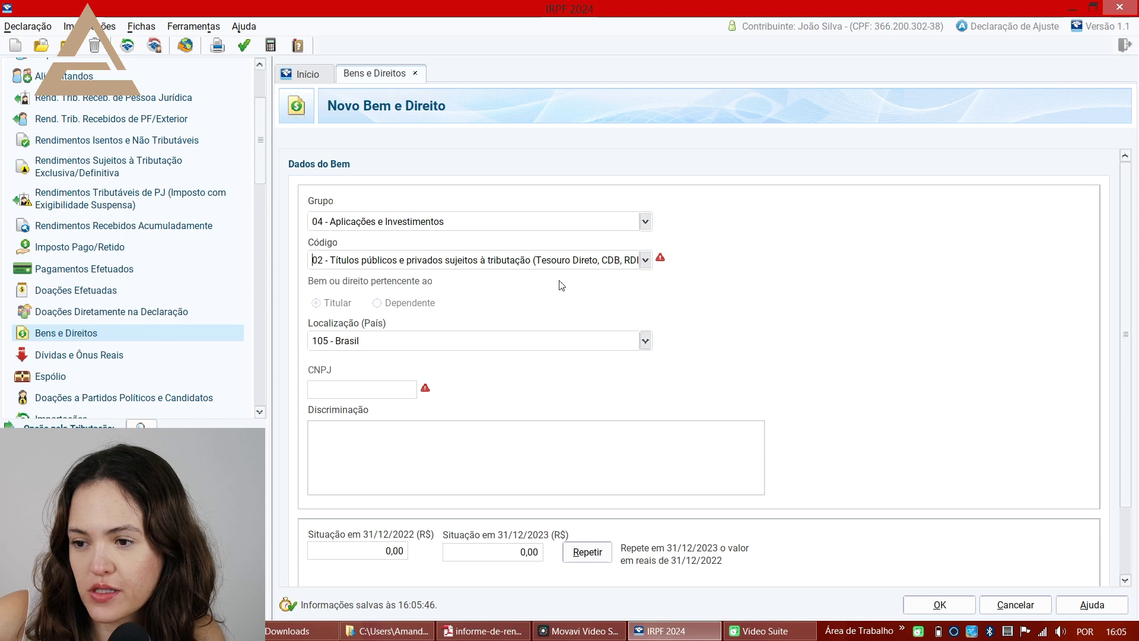
# - Copy the brokerage CNPJ and the description IDTVM - Tributado from the report into the asset
pyautogui.hotkey('alt', 'Tab')
pyautogui.moveTo(296, 190); pyautogui.dragTo(372, 186)
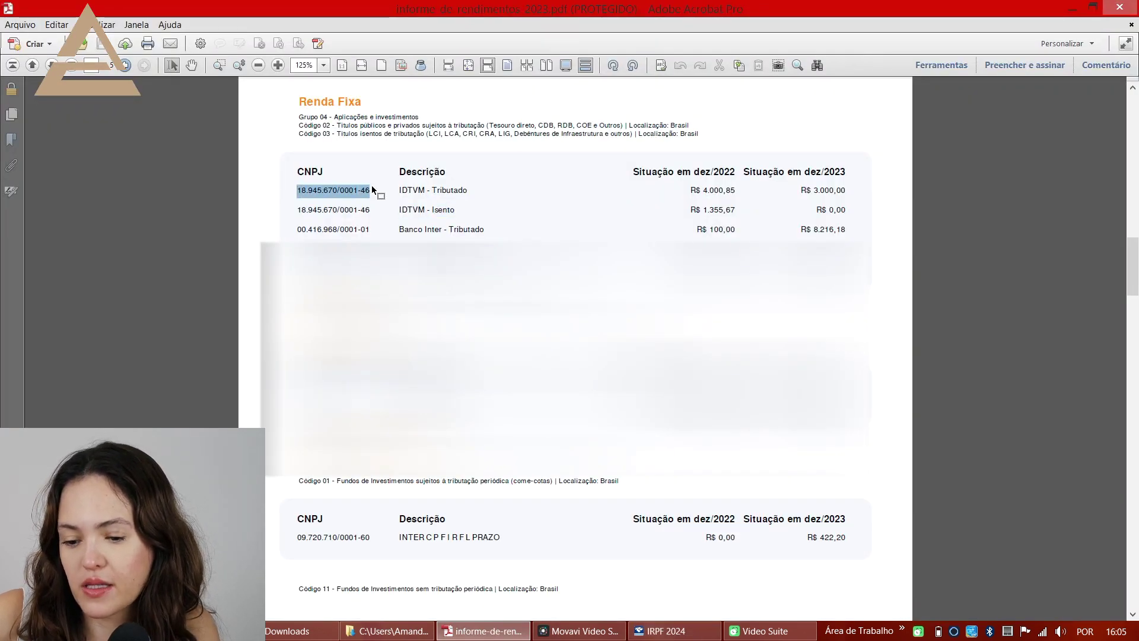
pyautogui.hotkey('ctrl', 'c')
pyautogui.hotkey('alt', 'Tab')
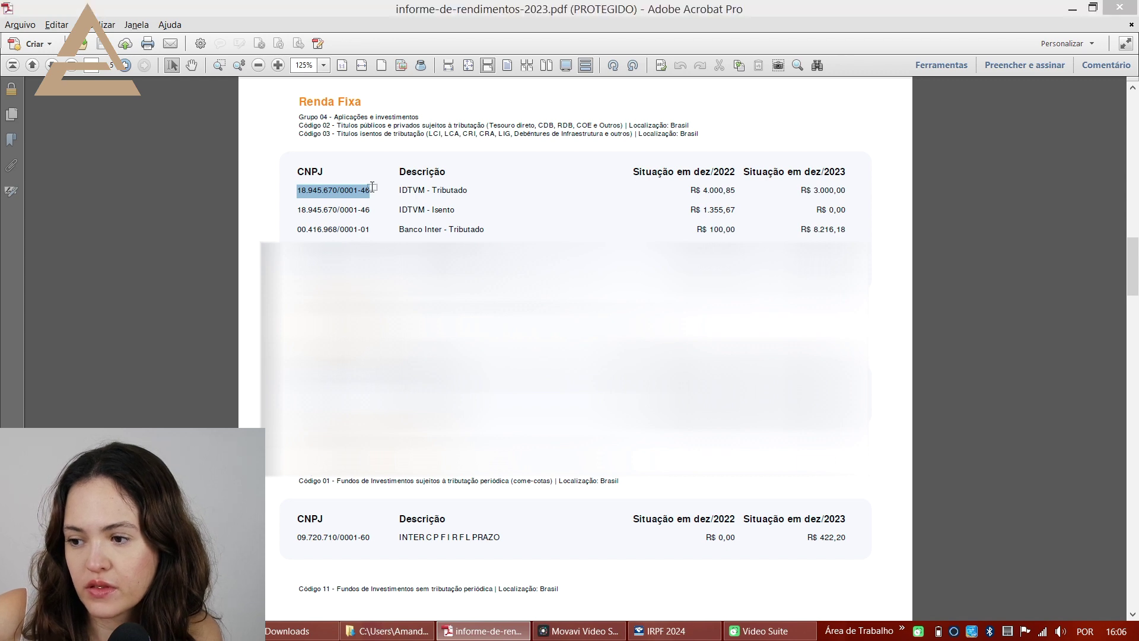
pyautogui.click(356, 391)
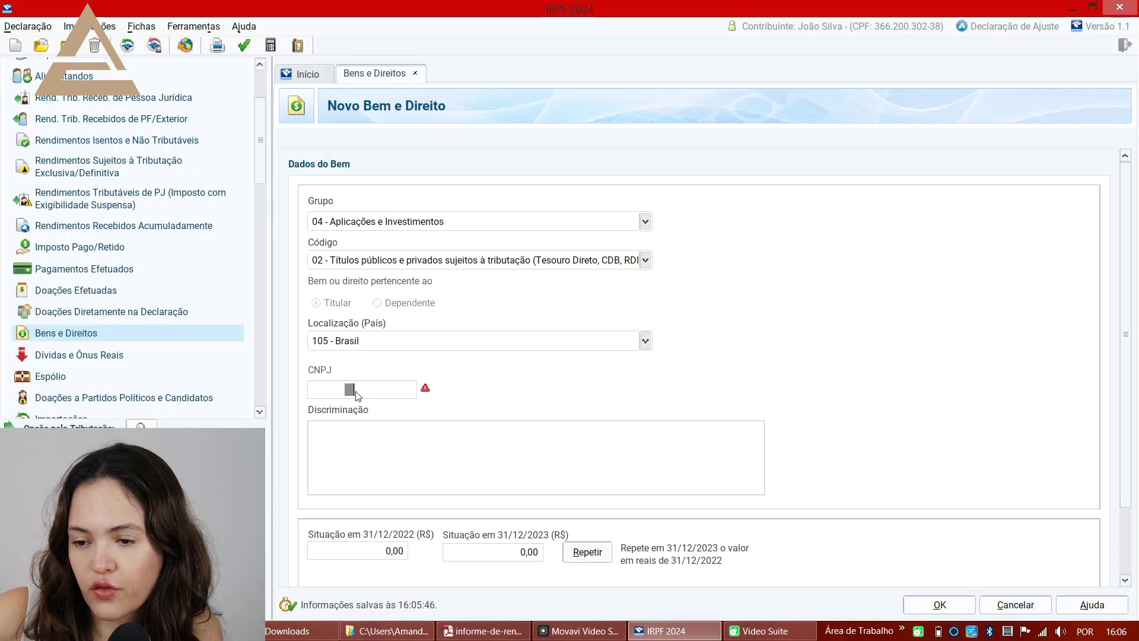
pyautogui.hotkey('ctrl', 'v')
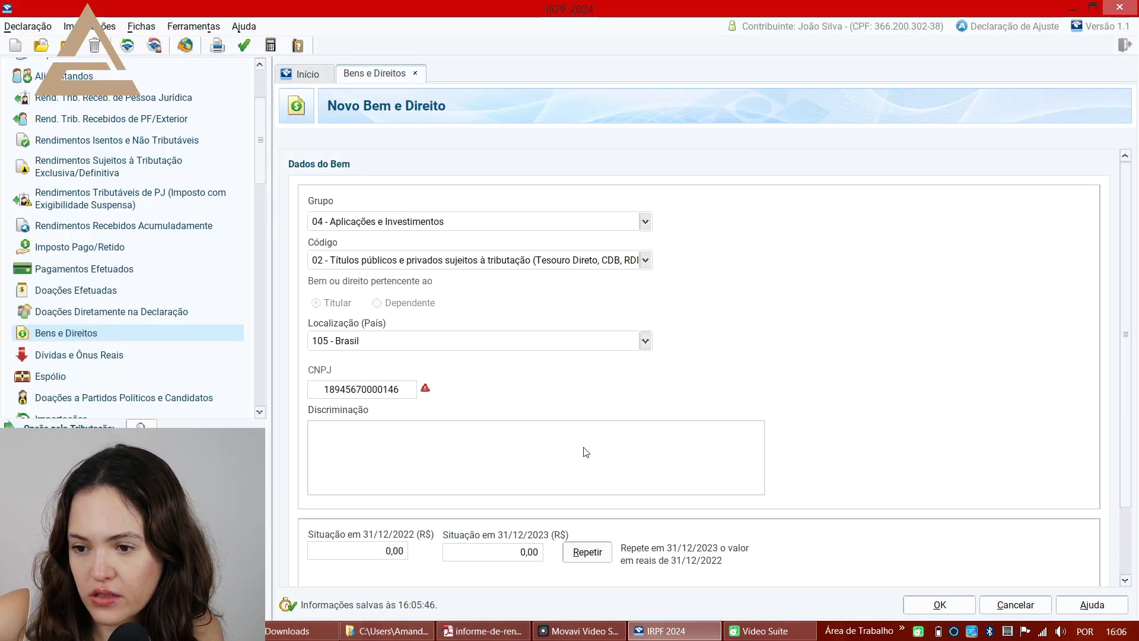
pyautogui.hotkey('alt', 'Tab')
pyautogui.moveTo(399, 190); pyautogui.dragTo(466, 191)
pyautogui.hotkey('alt', 'Tab')
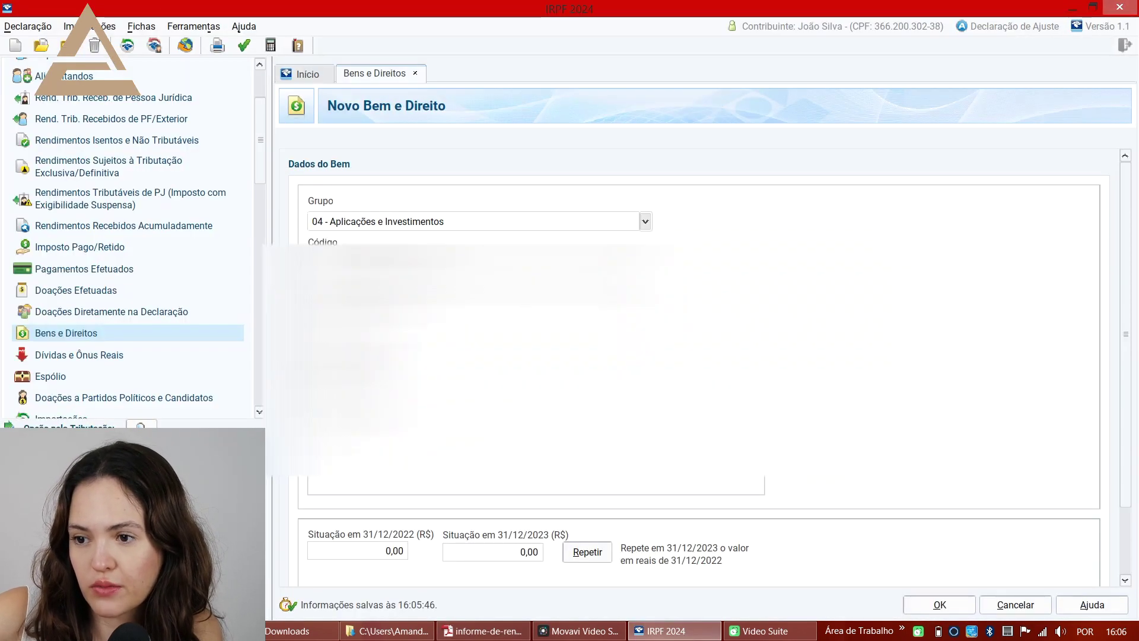
pyautogui.click(453, 463)
pyautogui.hotkey('ctrl', 'v')
# - Enter the balances 4.000,85 for 31/12/2022 and 3.000,00 for 31/12/2023 from the report
pyautogui.hotkey('alt', 'Tab')
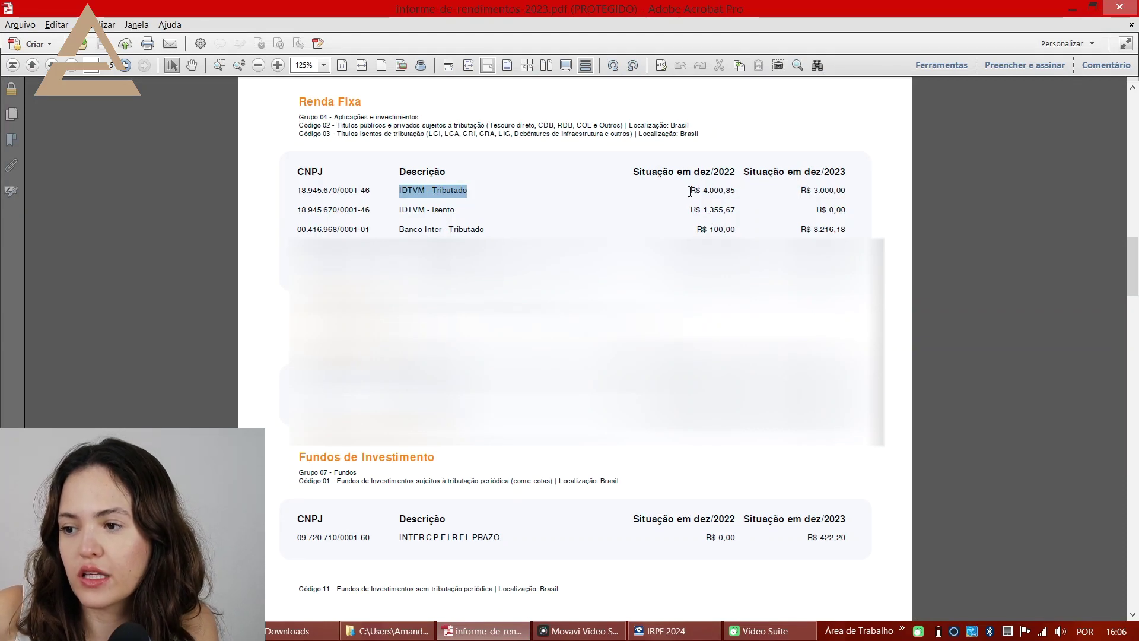
pyautogui.moveTo(703, 189); pyautogui.dragTo(738, 191)
pyautogui.hotkey('alt', 'Tab')
pyautogui.click(396, 552)
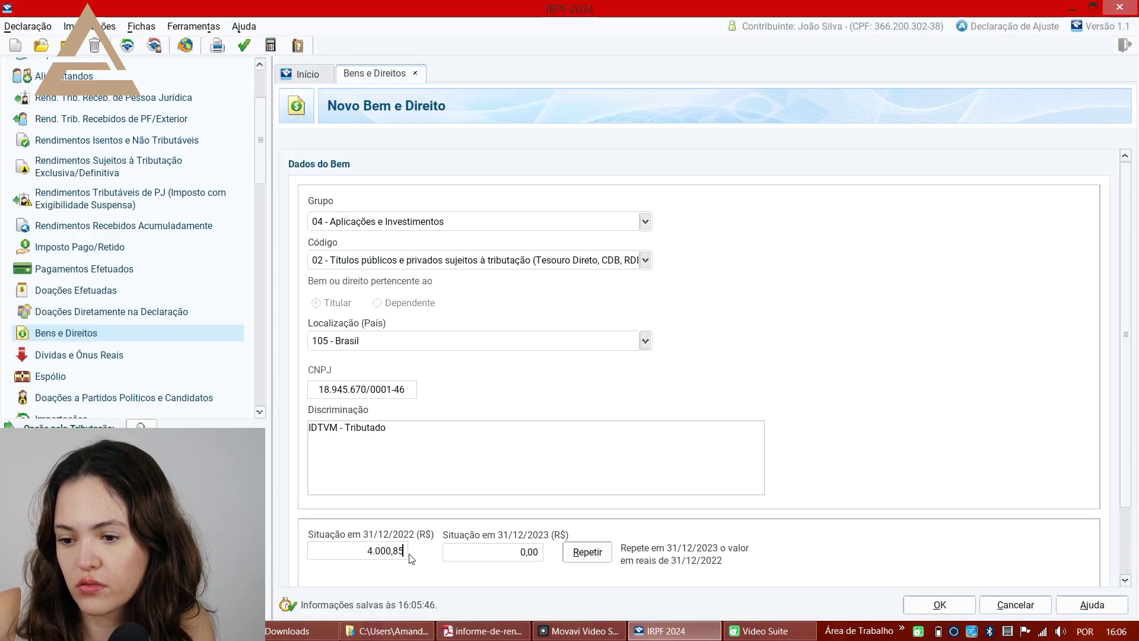
pyautogui.hotkey('ctrl', 'v')
pyautogui.hotkey('alt', 'Tab')
pyautogui.moveTo(799, 190); pyautogui.dragTo(853, 189)
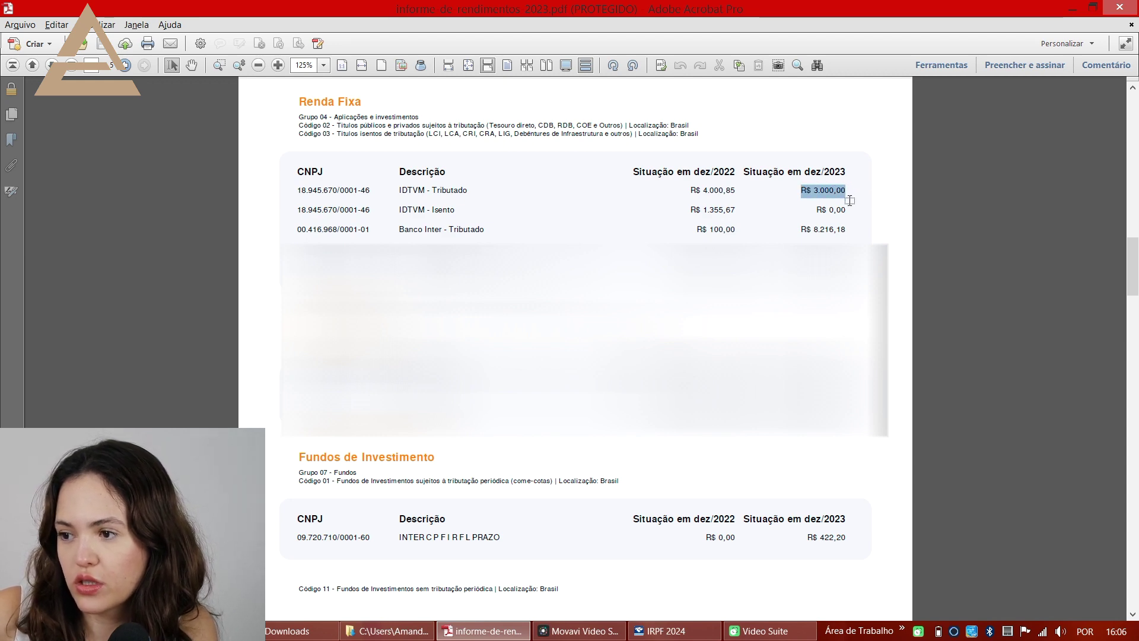
pyautogui.hotkey('alt', 'Tab')
pyautogui.click(537, 556)
pyautogui.hotkey('ctrl', 'v')
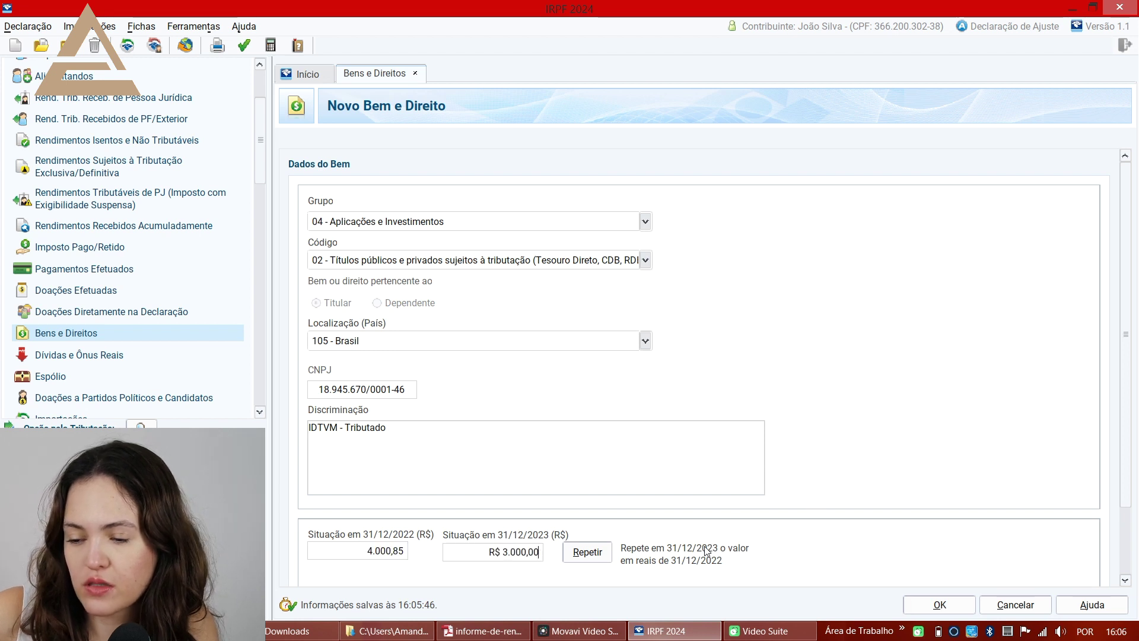
pyautogui.scroll(-1, 949, 432)
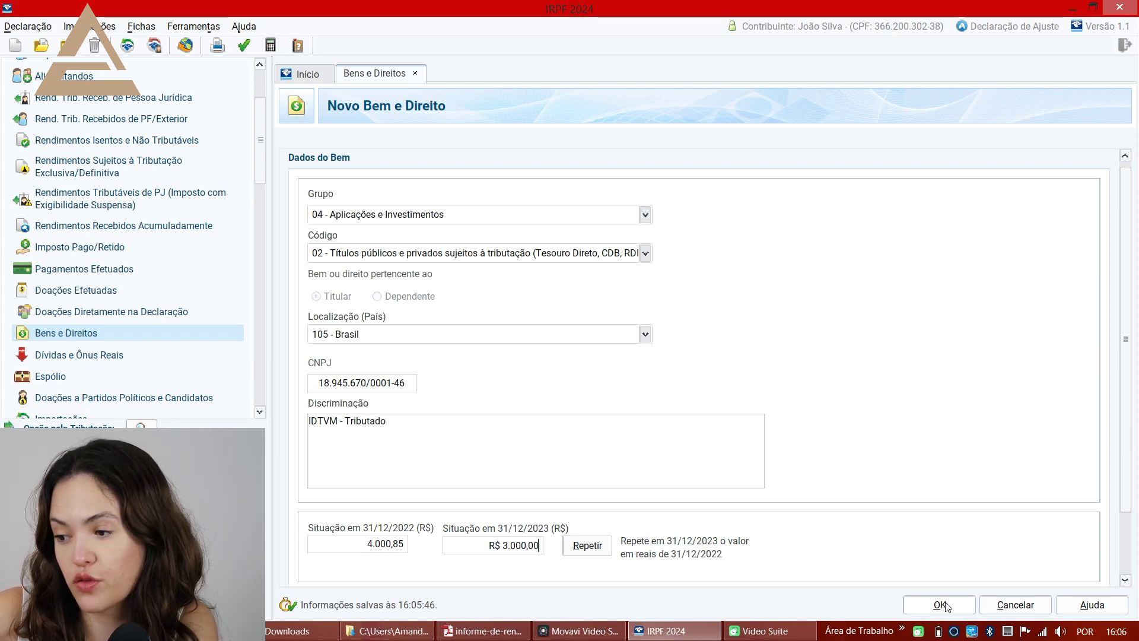
# - Save the IDTVM - Tributado asset as item 1 and check the Fundos line in the report
pyautogui.click(909, 608)
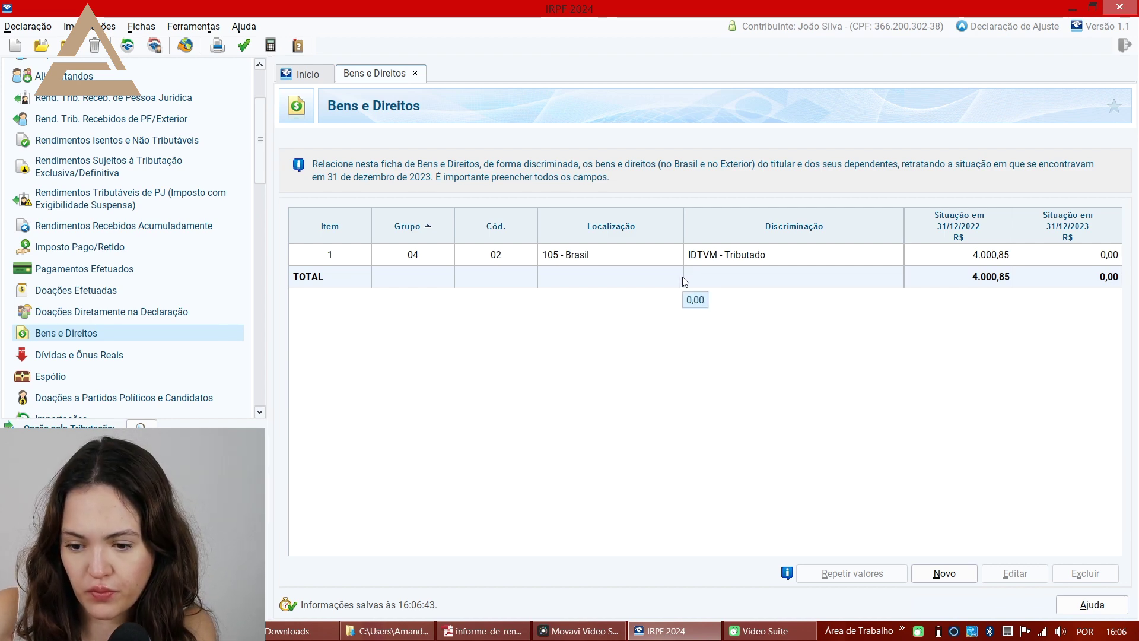
pyautogui.hotkey('alt', 'Tab')
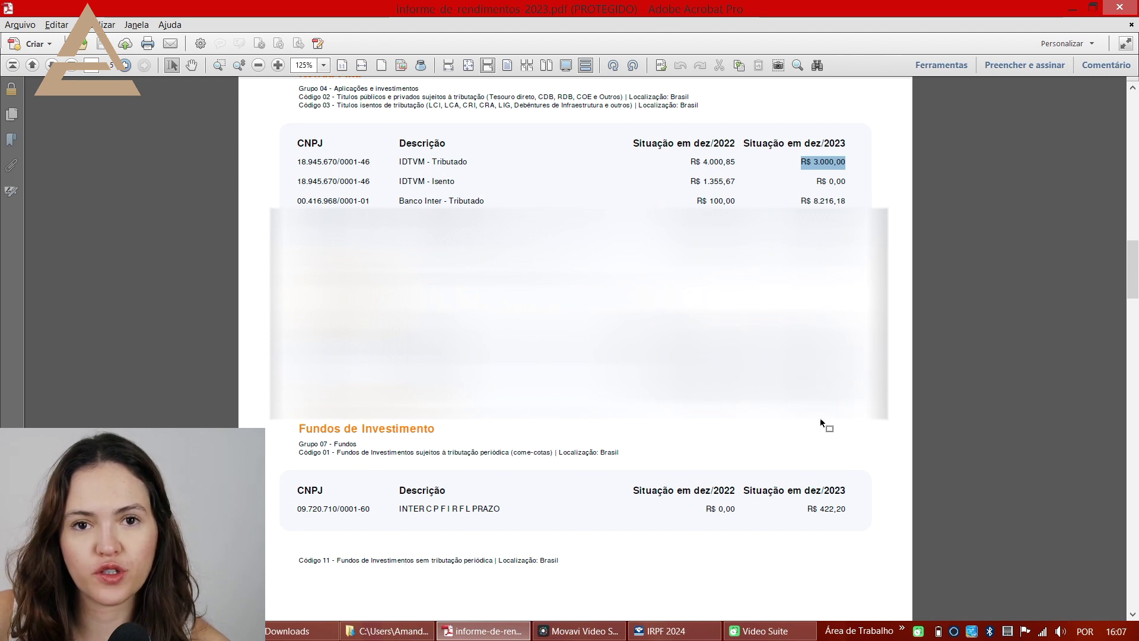
pyautogui.doubleClick(299, 448)
pyautogui.click(297, 441)
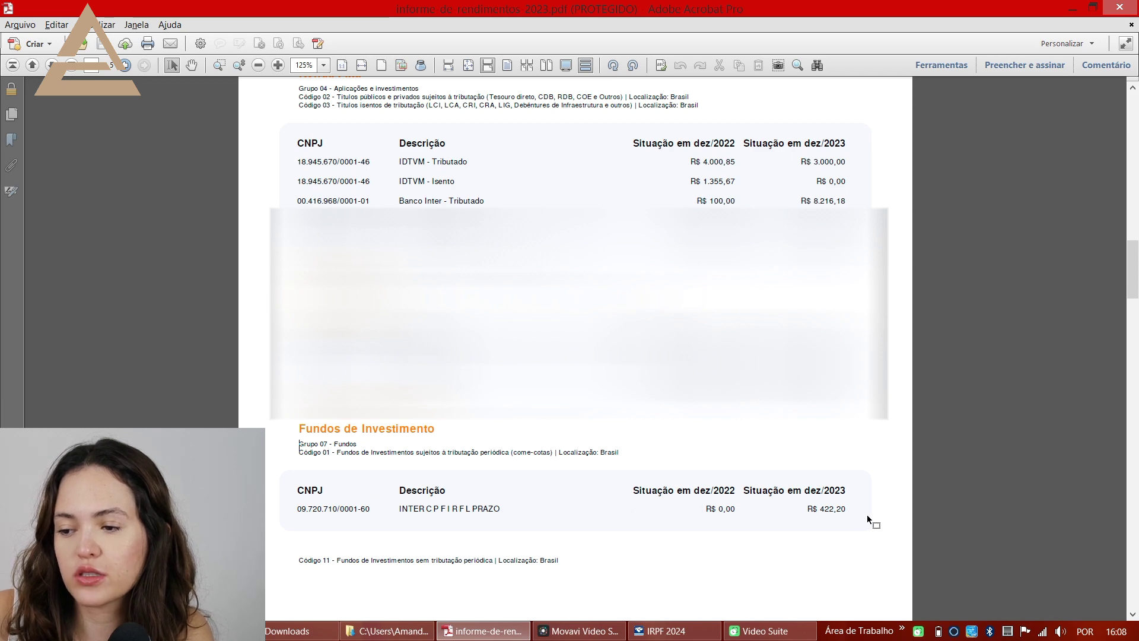
pyautogui.hotkey('alt', 'Tab')
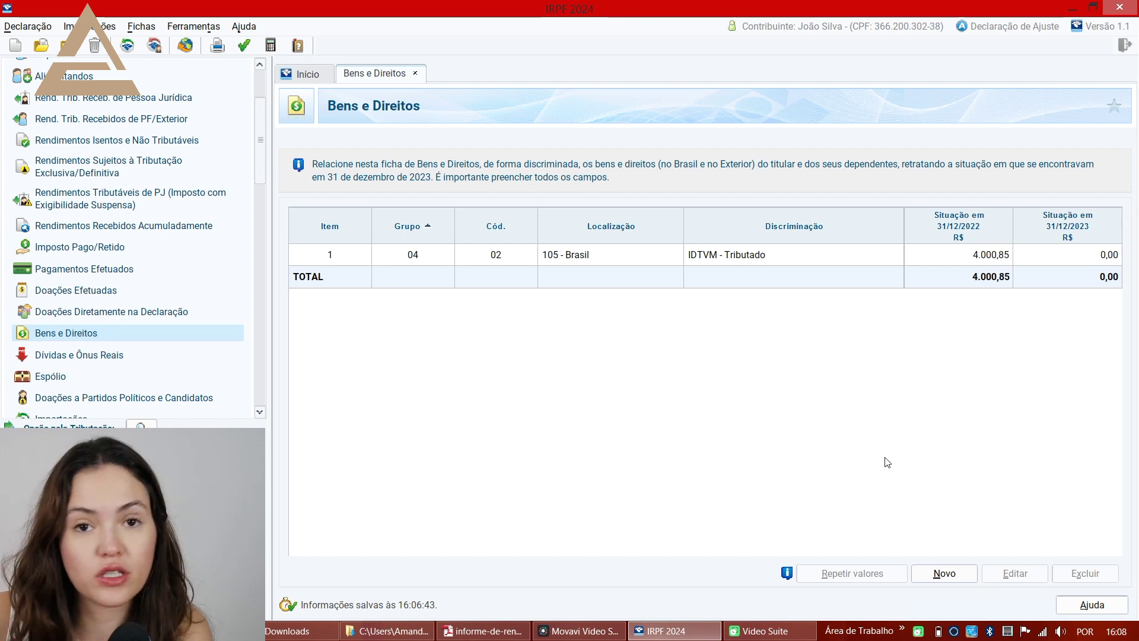
# - Start a new asset in Grupo 07 - Fundos with Código 01
pyautogui.click(948, 575)
pyautogui.click(645, 221)
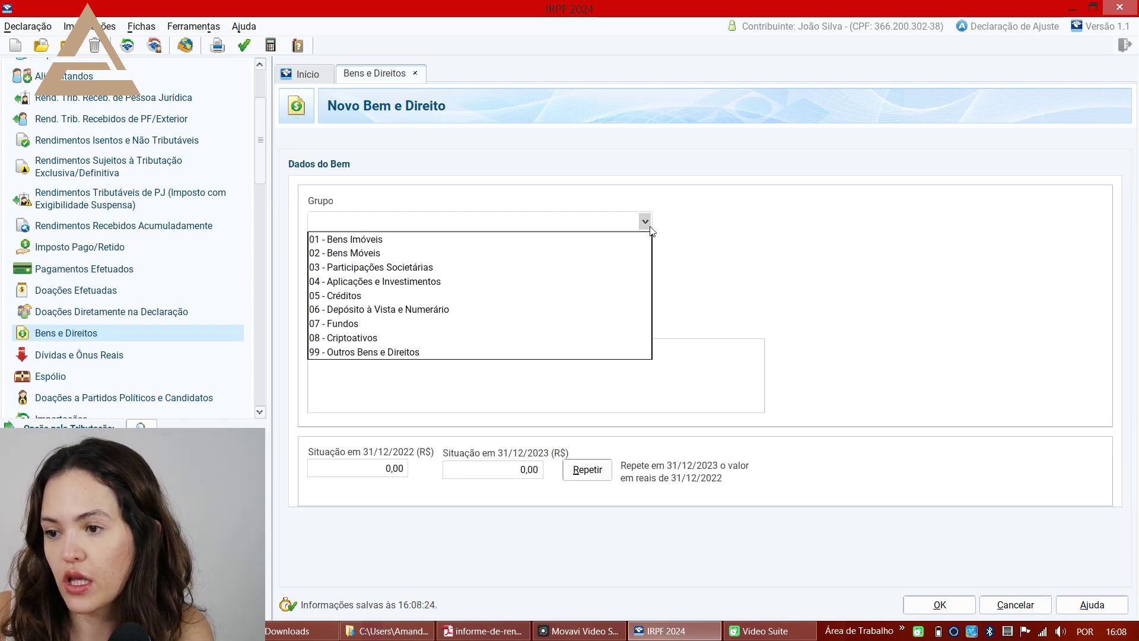
pyautogui.click(500, 328)
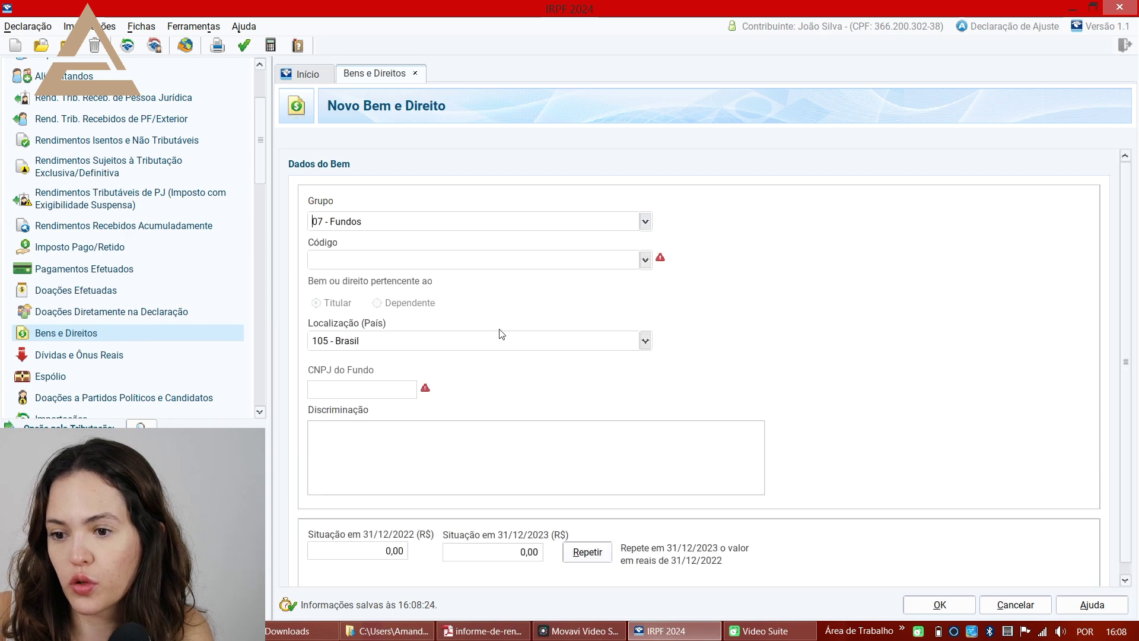
pyautogui.click(644, 260)
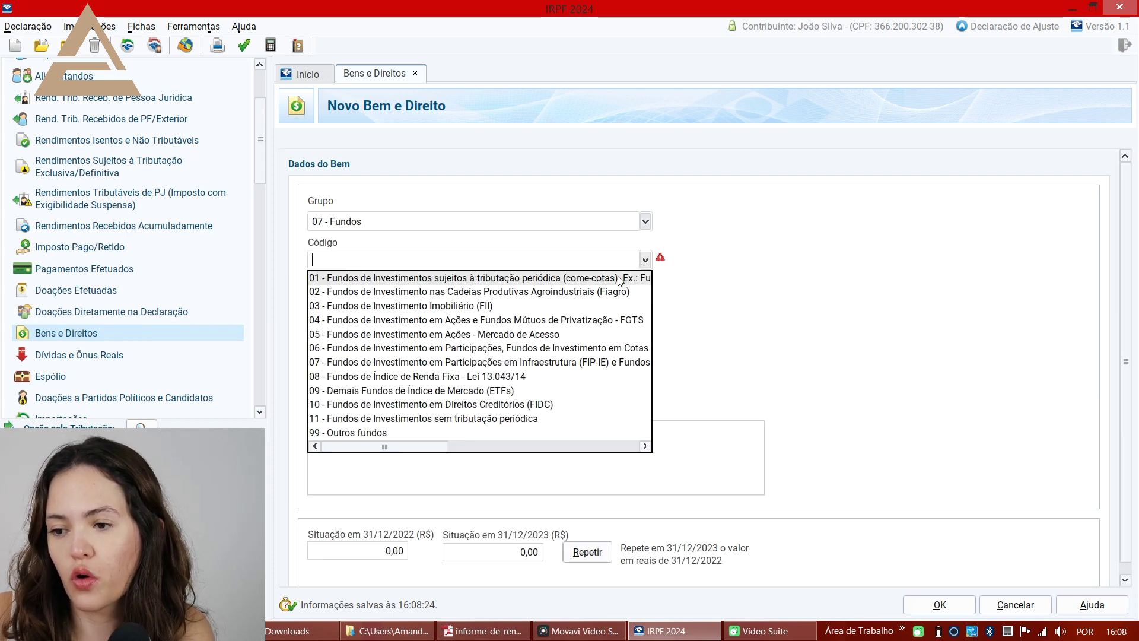
pyautogui.click(622, 279)
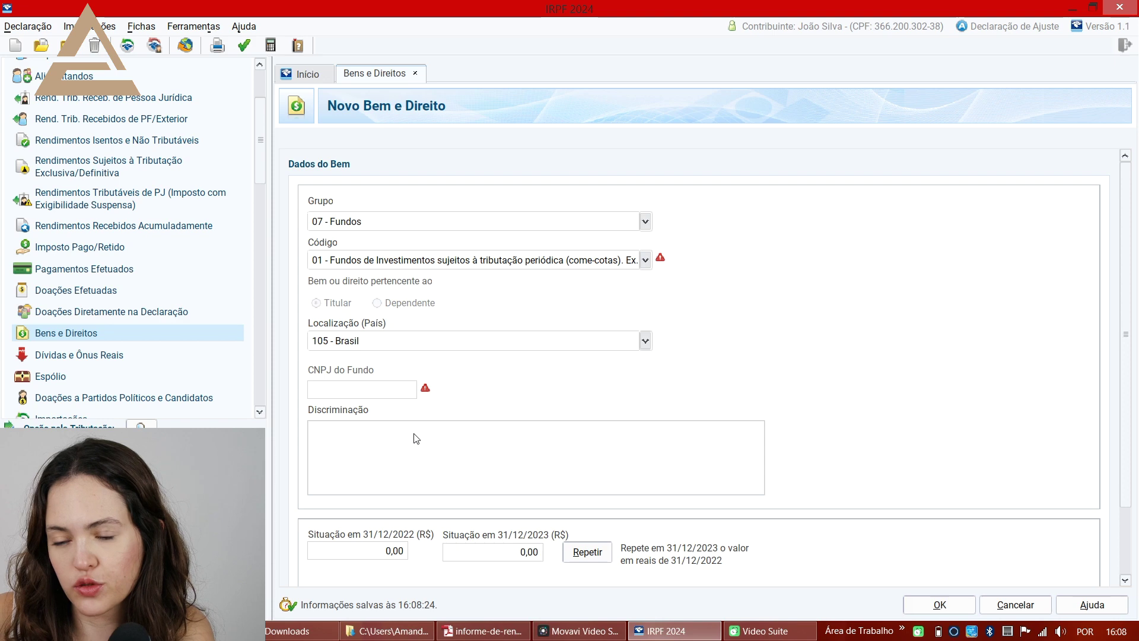
# - Copy the fund's CNPJ and the description INTER C P F I R F L PRAZO from the report
pyautogui.hotkey('alt', 'Tab')
pyautogui.moveTo(296, 508); pyautogui.dragTo(377, 515)
pyautogui.hotkey('ctrl', 'c')
pyautogui.hotkey('alt', 'Tab')
pyautogui.click(376, 390)
pyautogui.hotkey('ctrl', 'v')
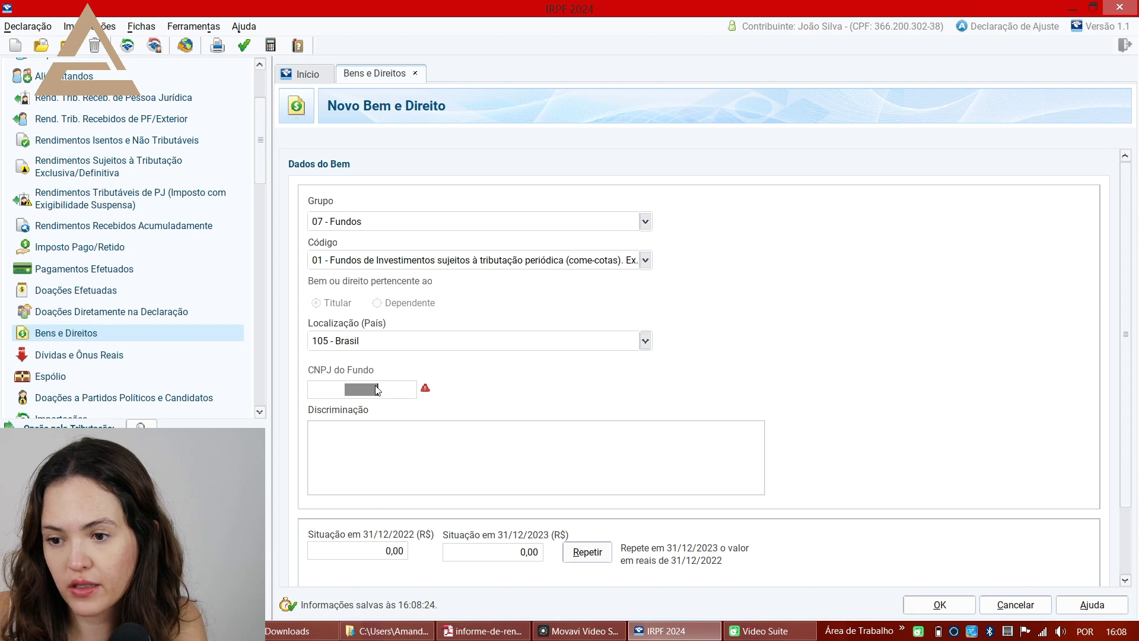
pyautogui.click(406, 451)
pyautogui.hotkey('alt', 'Tab')
pyautogui.moveTo(398, 509); pyautogui.dragTo(493, 509)
pyautogui.hotkey('ctrl', 'c')
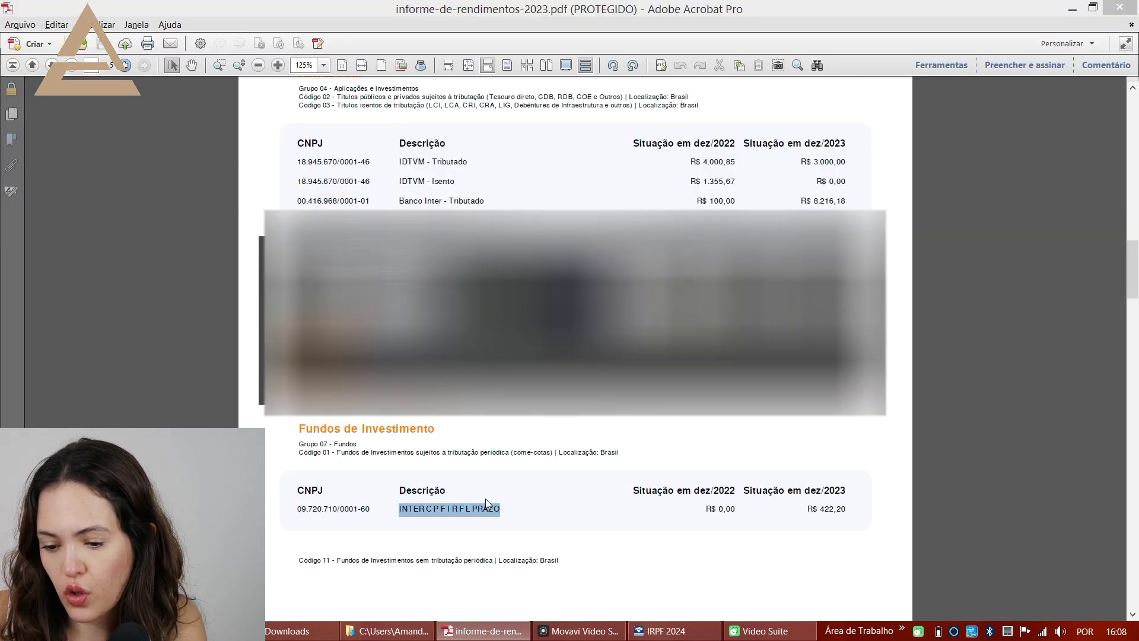
pyautogui.hotkey('alt', 'Tab')
pyautogui.hotkey('ctrl', 'v')
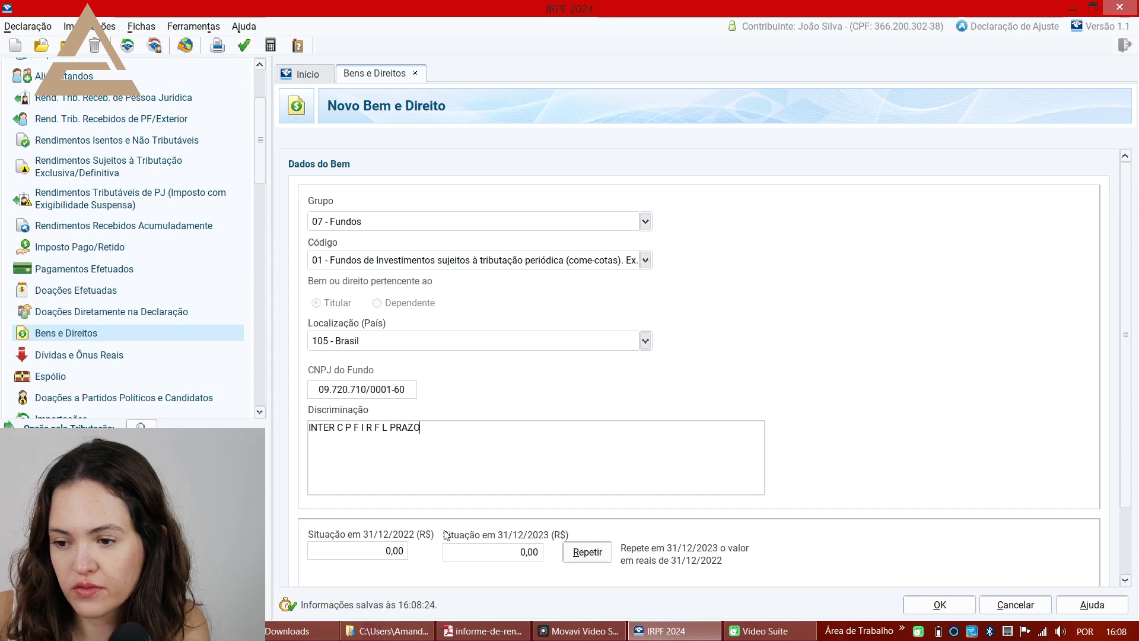
# - Enter 422,20 as the 2023 balance and save the fund asset
pyautogui.hotkey('alt', 'Tab')
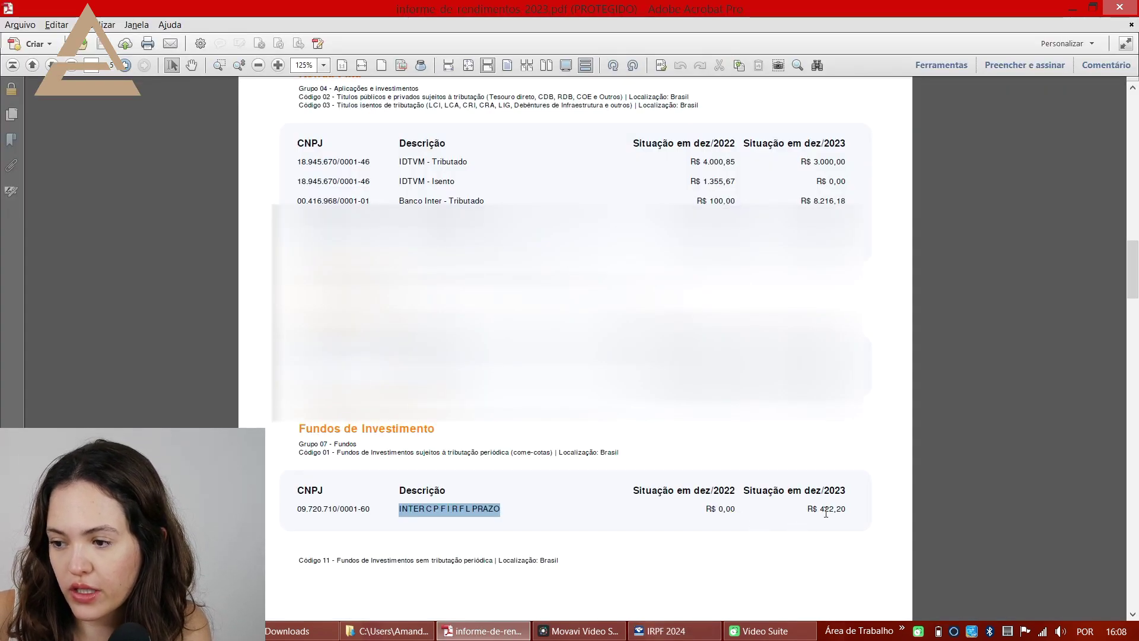
pyautogui.moveTo(820, 512); pyautogui.dragTo(848, 512)
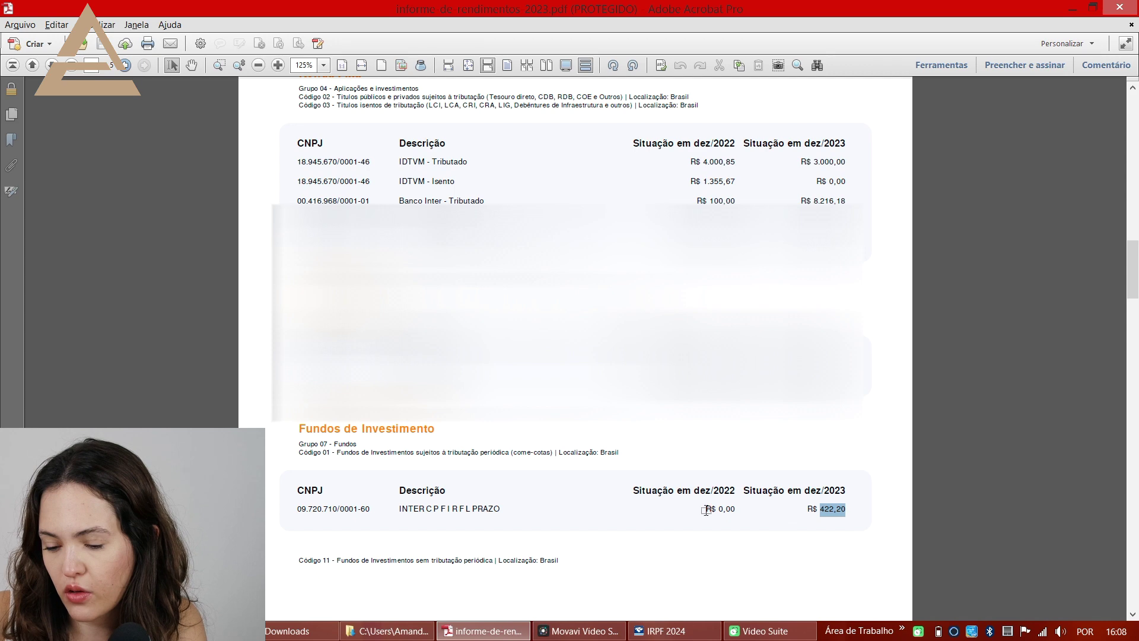
pyautogui.hotkey('ctrl', 'c')
pyautogui.hotkey('alt', 'Tab')
pyautogui.hotkey('ctrl', 'v')
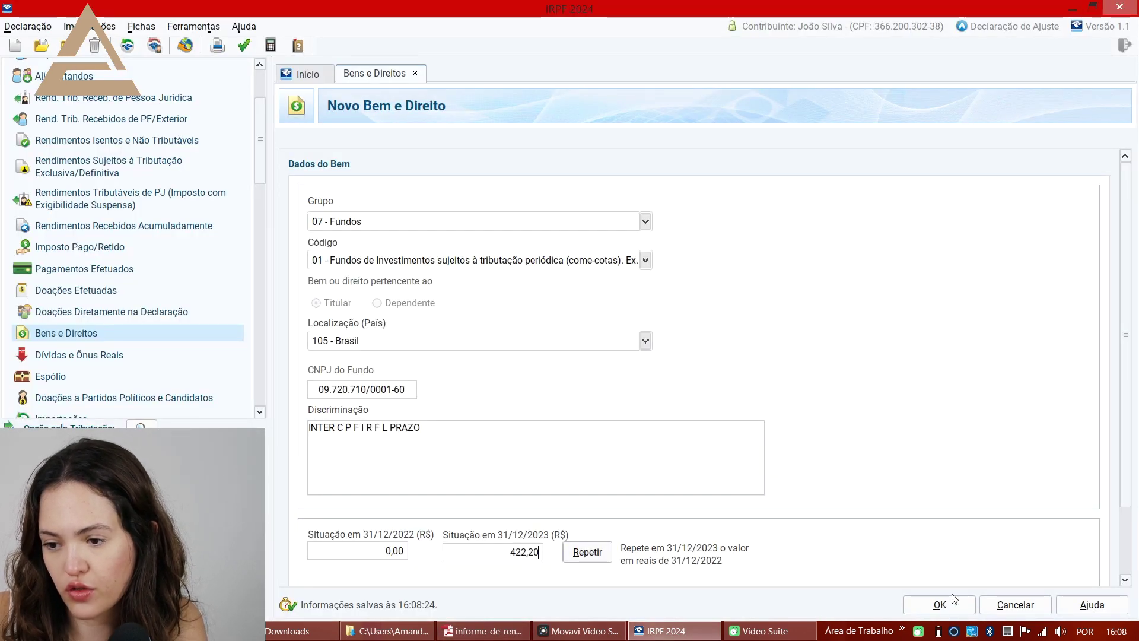
pyautogui.click(908, 605)
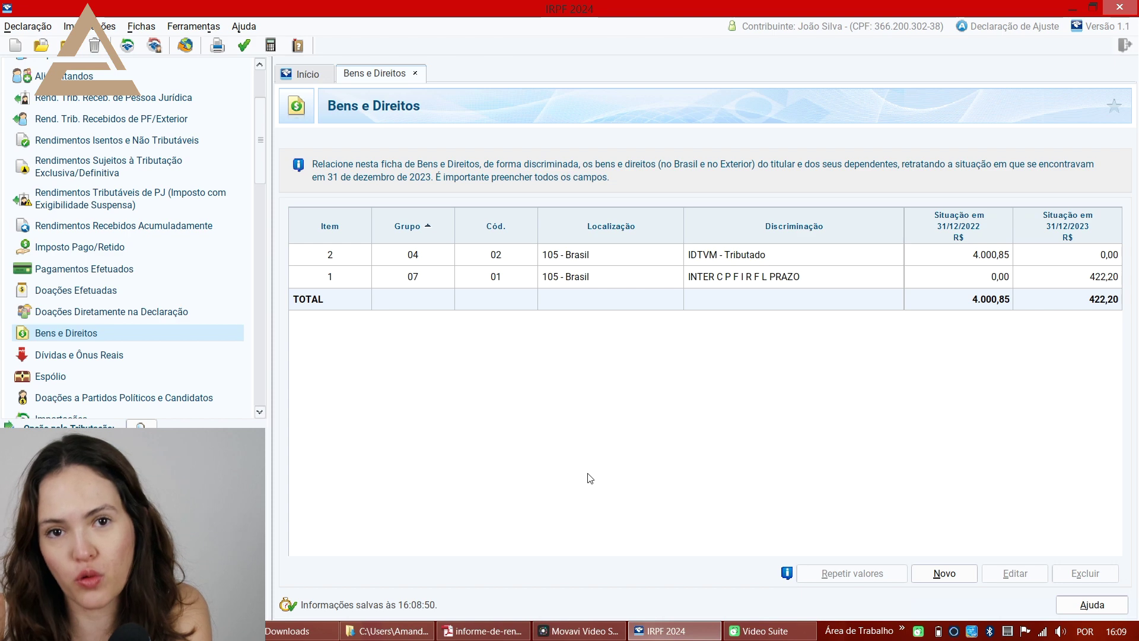
pyautogui.hotkey('alt', 'Tab')
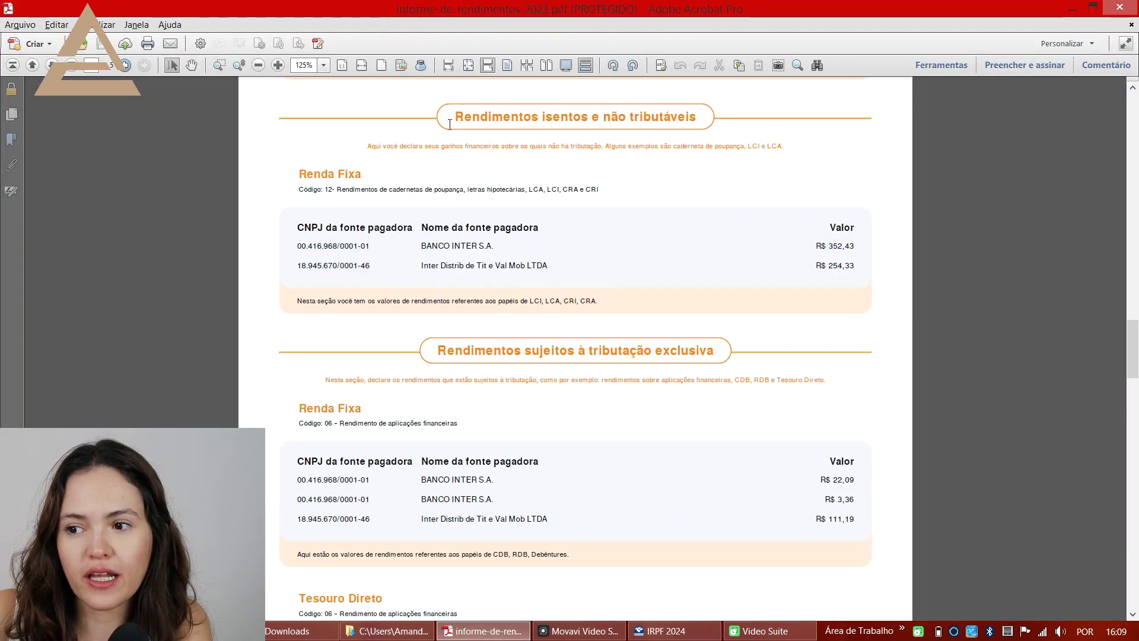
pyautogui.moveTo(455, 117); pyautogui.dragTo(682, 118)
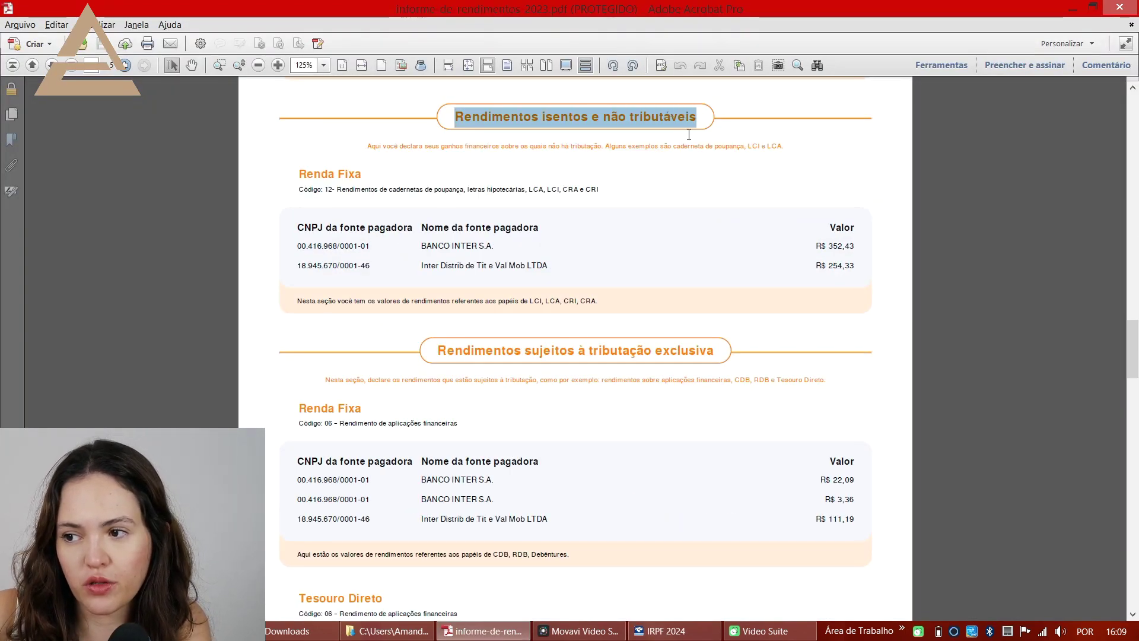
pyautogui.click(839, 165)
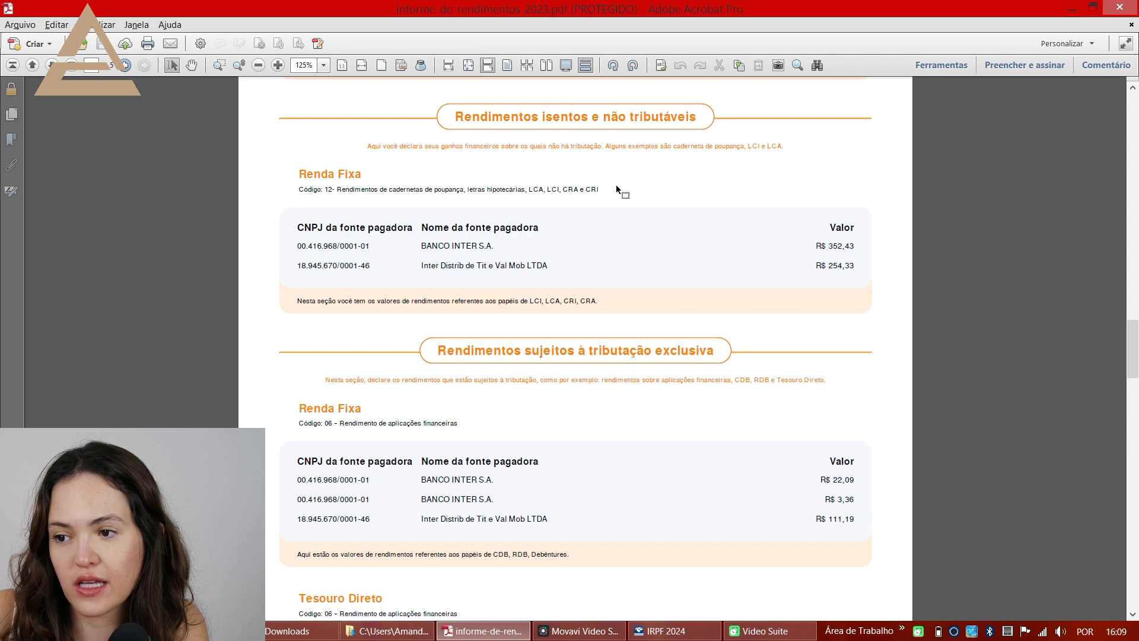
pyautogui.hotkey('alt', 'Tab')
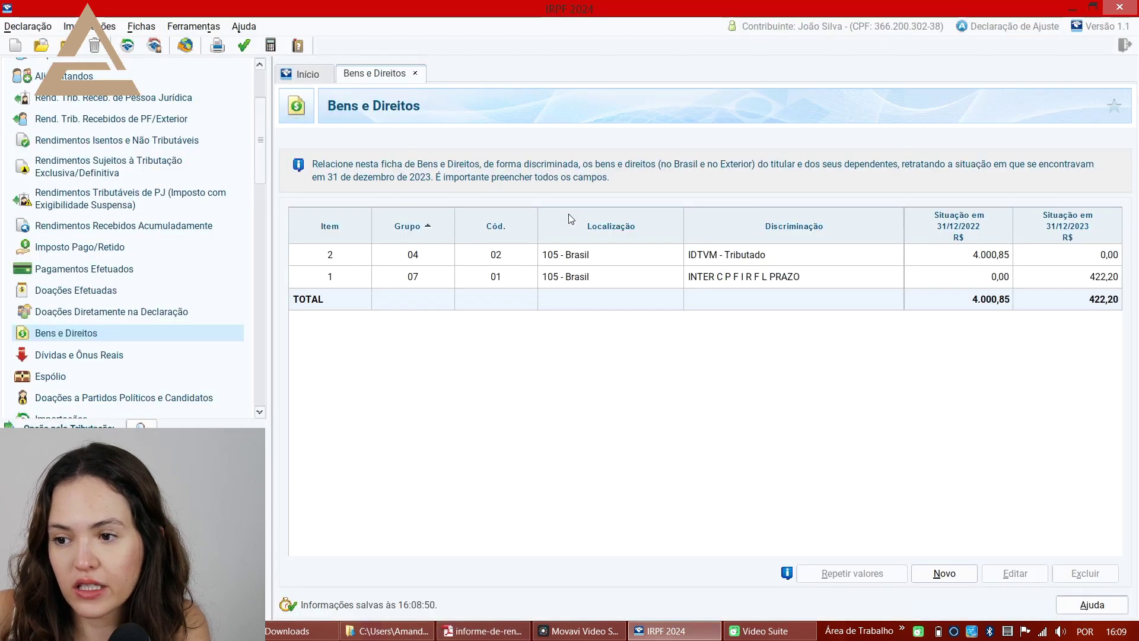
# - Start a new exempt income entry of type 12, savings and LCI/LCA
pyautogui.click(143, 147)
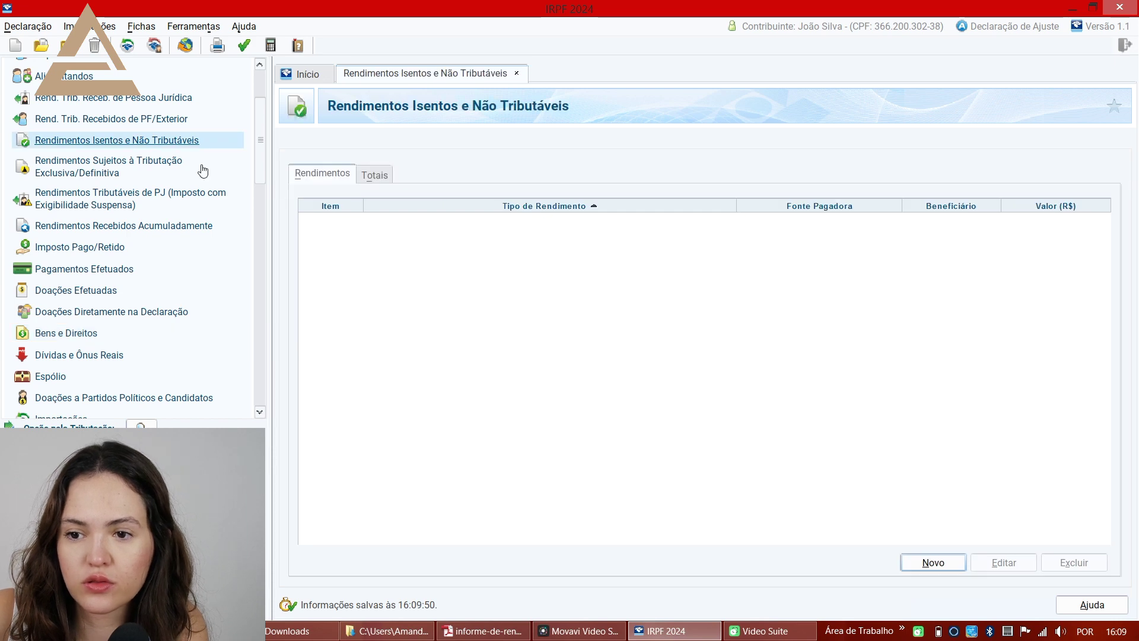
pyautogui.click(931, 567)
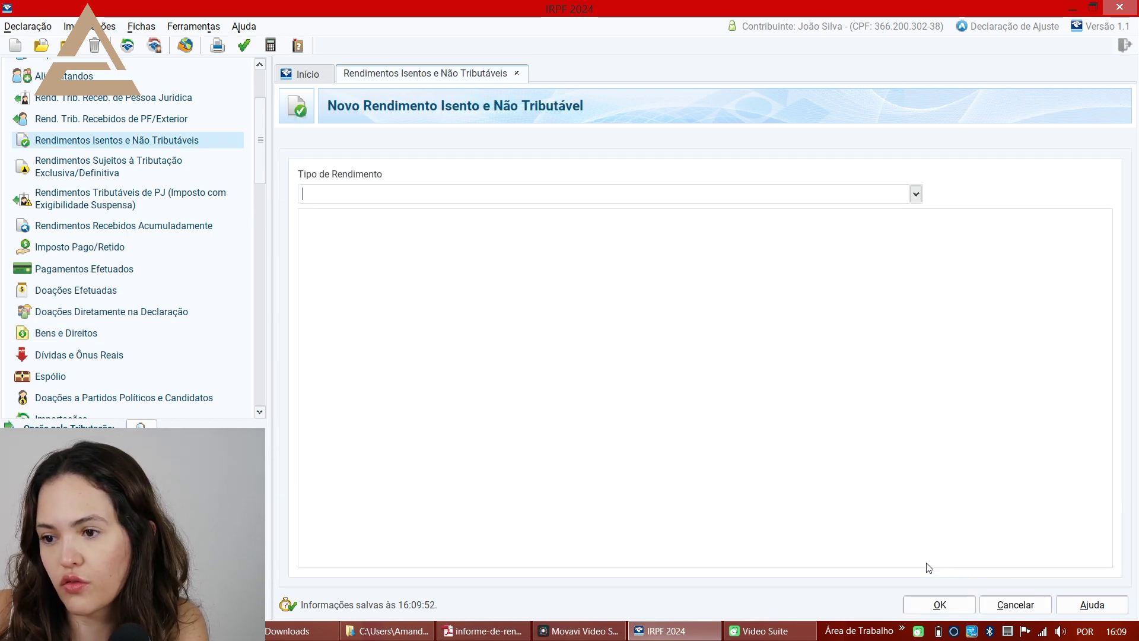
pyautogui.hotkey('alt', 'Tab')
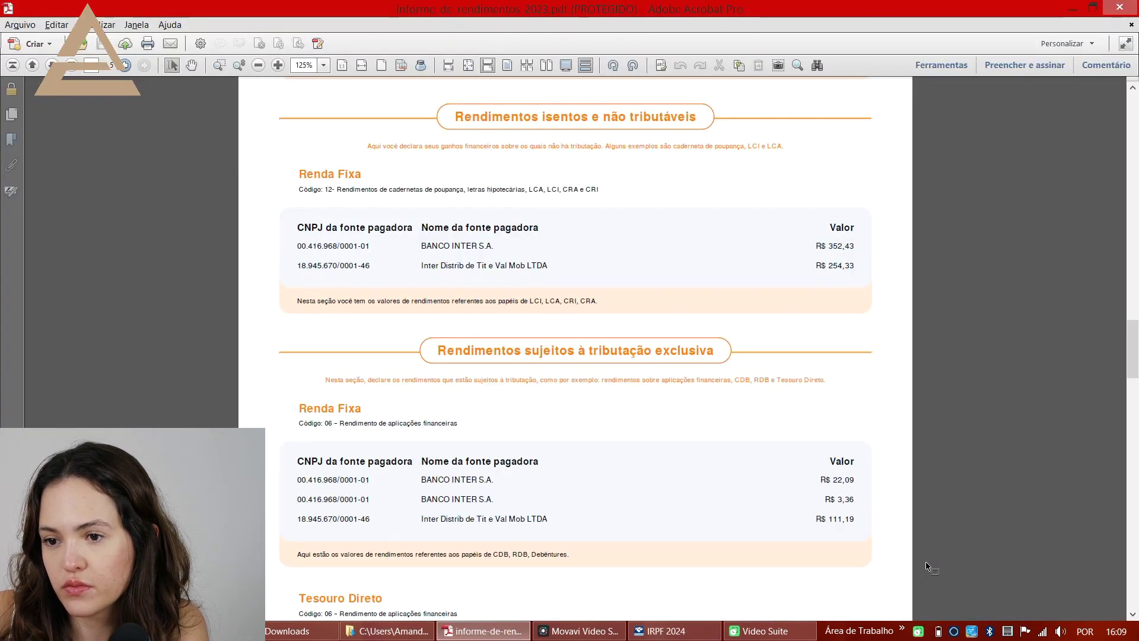
pyautogui.hotkey('alt', 'Tab')
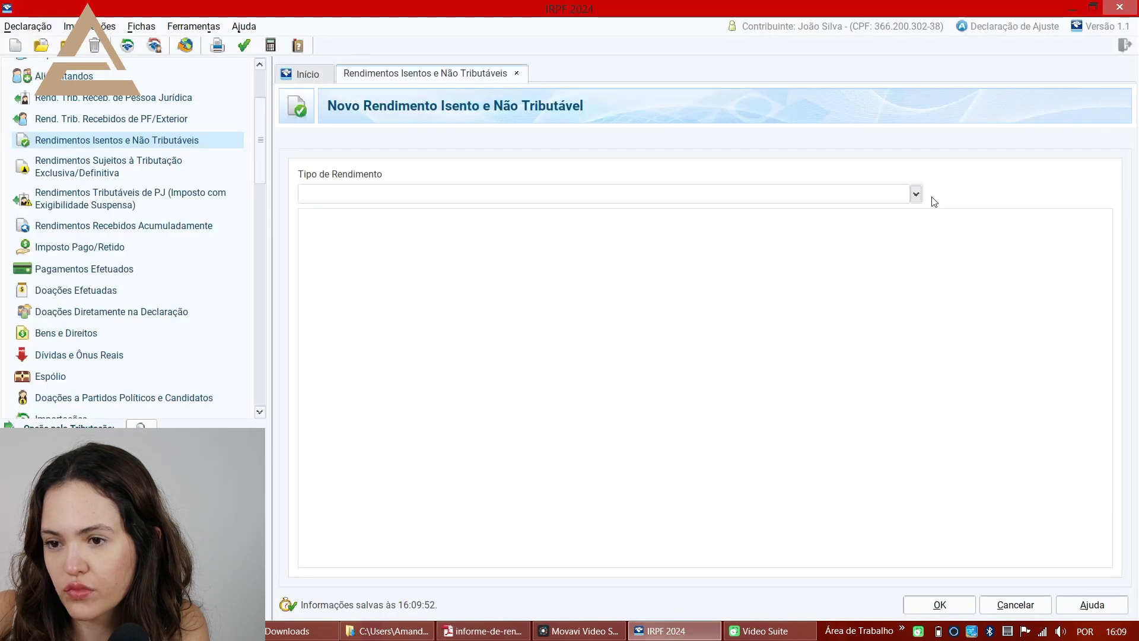
pyautogui.click(916, 194)
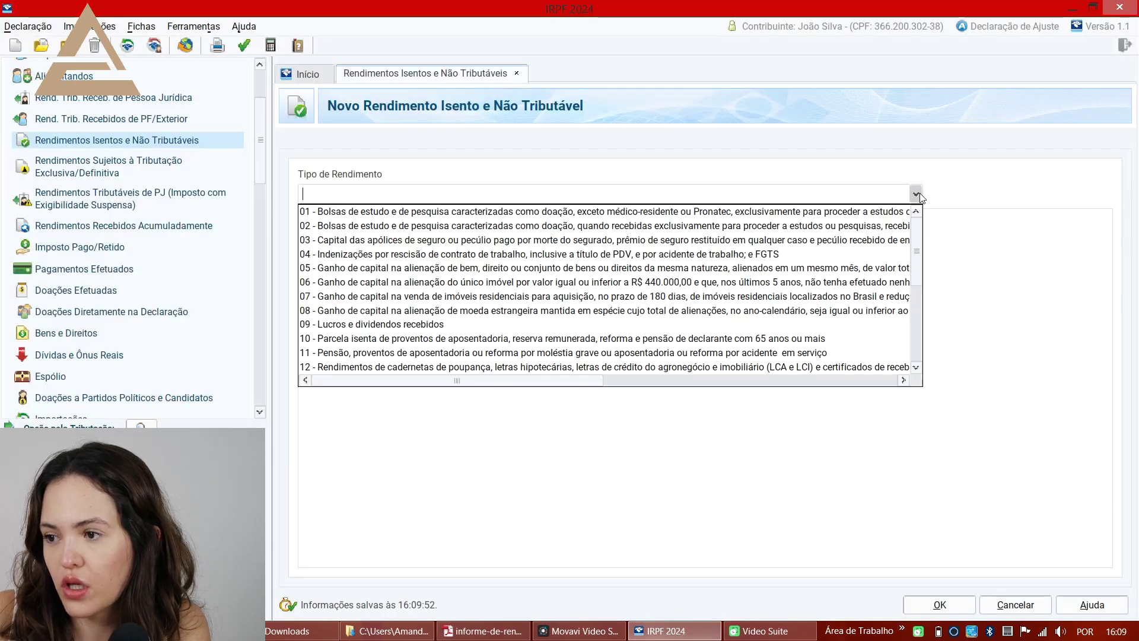
pyautogui.click(594, 368)
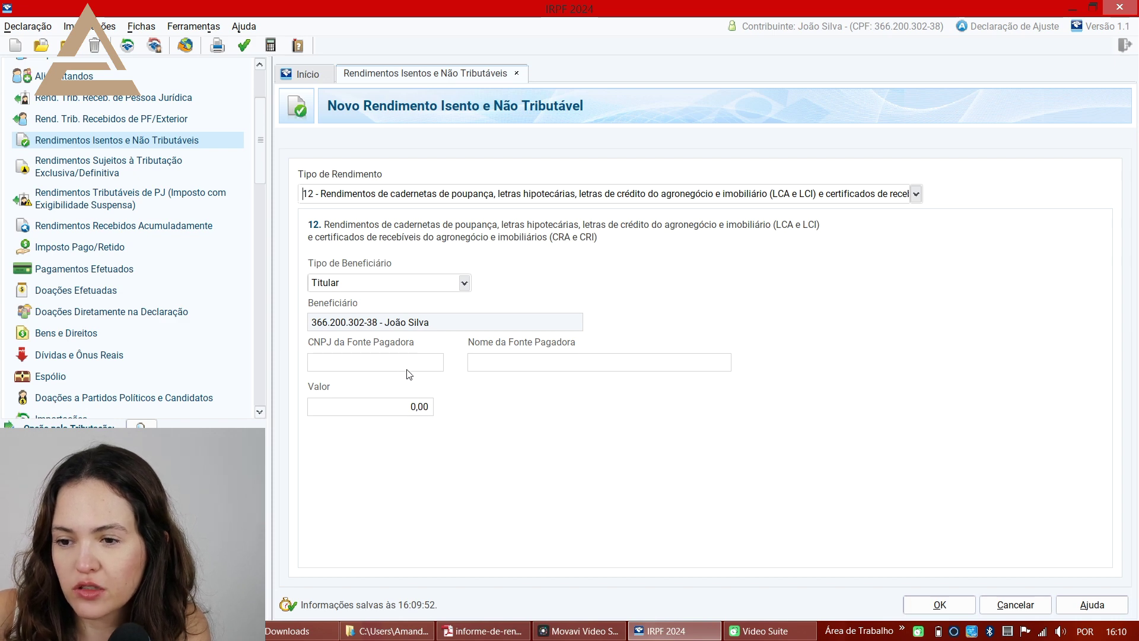
pyautogui.hotkey('alt', 'Tab')
pyautogui.moveTo(297, 246); pyautogui.dragTo(372, 244)
pyautogui.hotkey('alt', 'Tab')
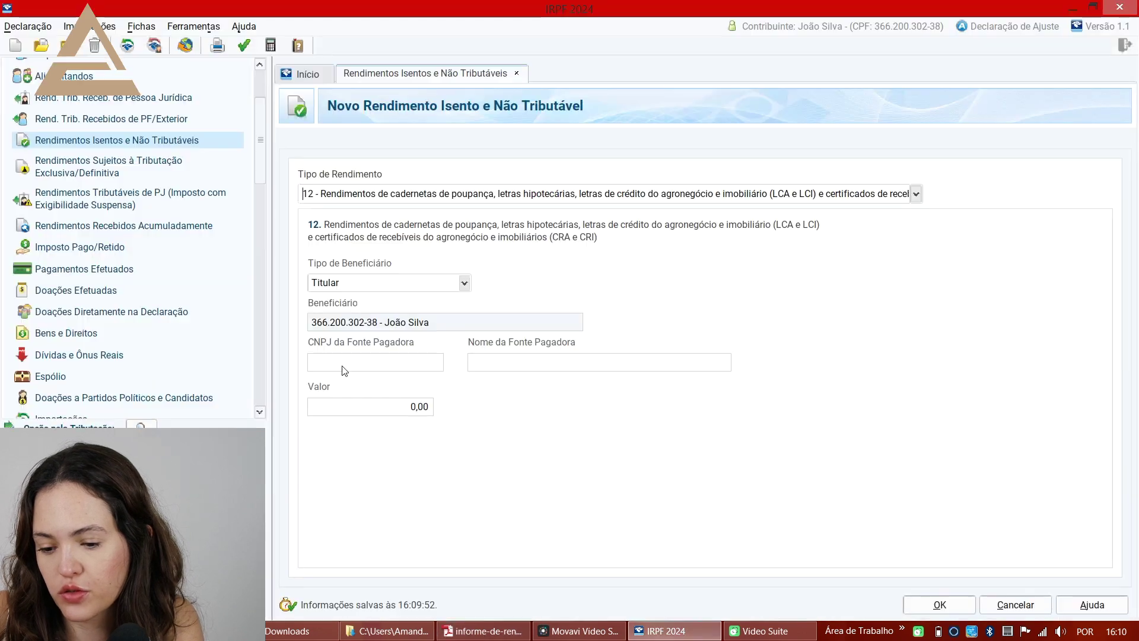
pyautogui.click(368, 361)
pyautogui.hotkey('ctrl', 'v')
pyautogui.press('Tab')
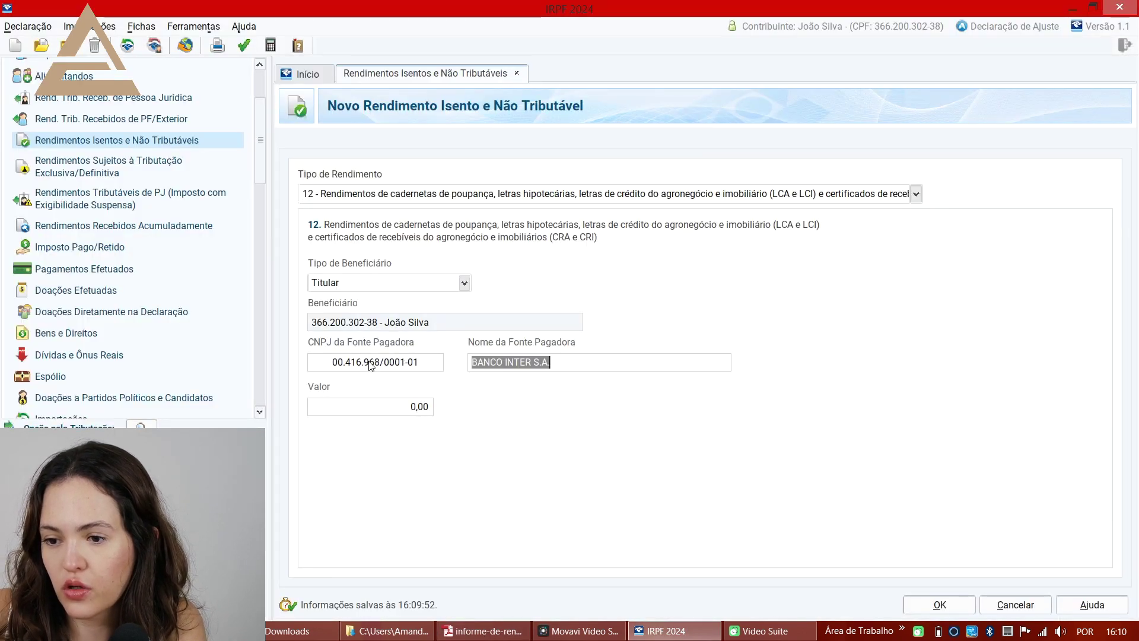
pyautogui.hotkey('alt', 'Tab')
pyautogui.hotkey('alt', 'Tab')
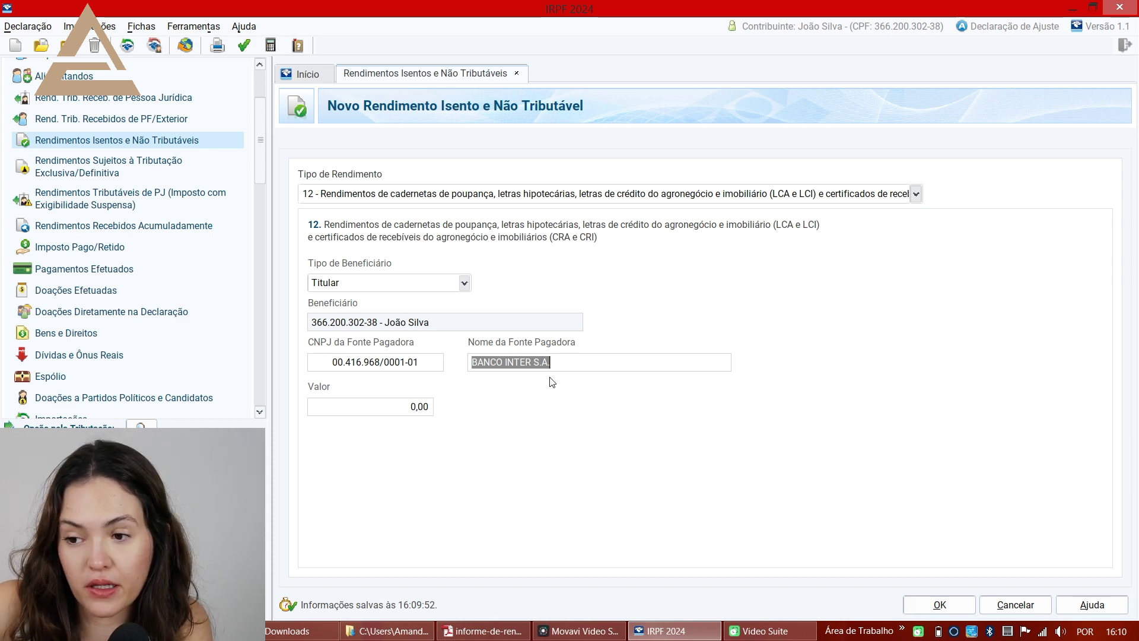
# - Enter 352,43 from the report as the income amount and save the entry
pyautogui.hotkey('alt', 'Tab')
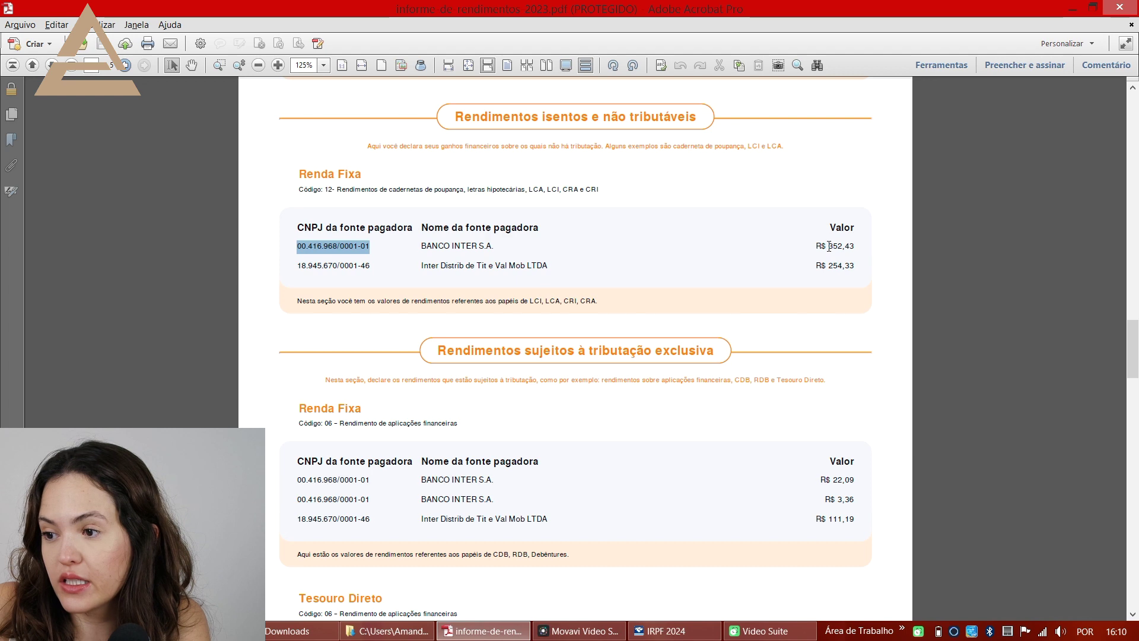
pyautogui.moveTo(829, 246); pyautogui.dragTo(857, 246)
pyautogui.hotkey('ctrl', 'c')
pyautogui.hotkey('alt', 'Tab')
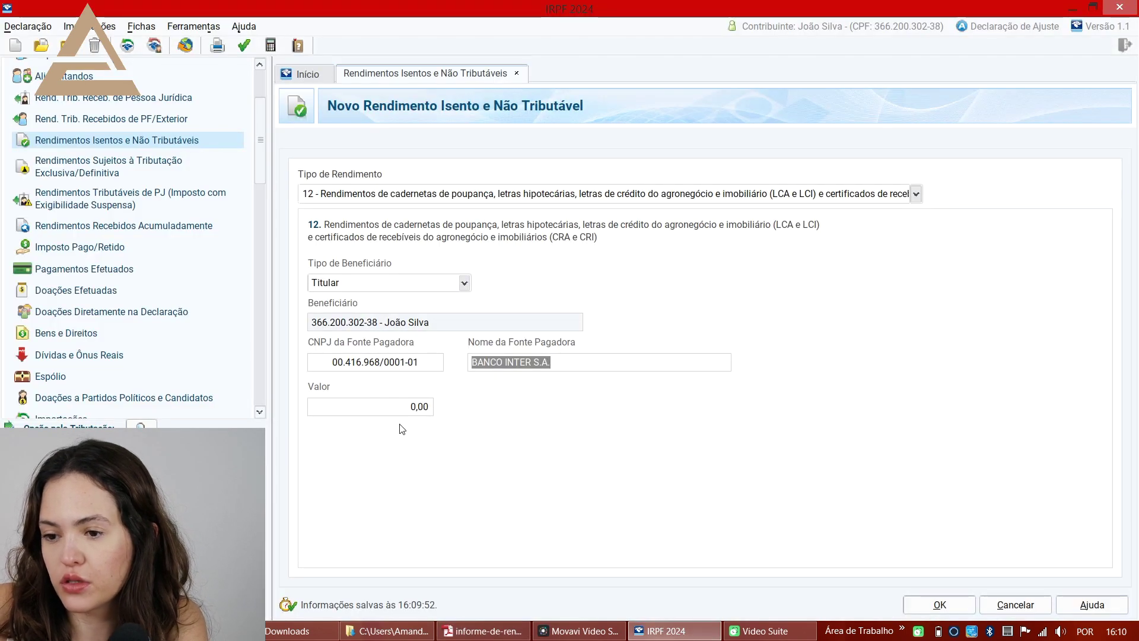
pyautogui.click(395, 407)
pyautogui.hotkey('ctrl', 'v')
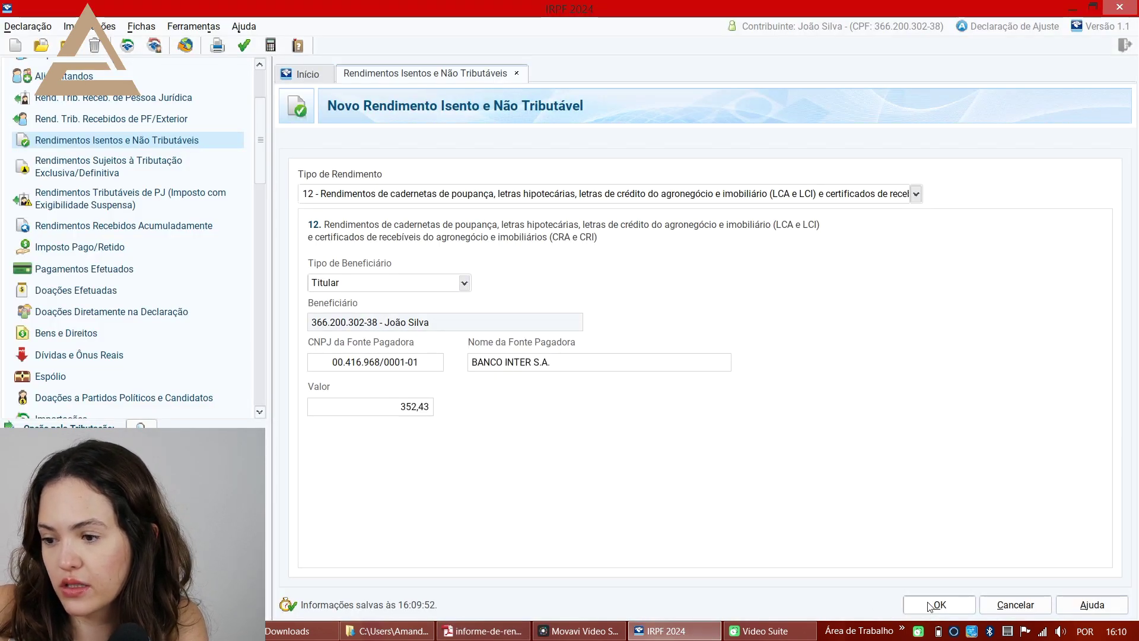
pyautogui.click(934, 605)
pyautogui.hotkey('alt', 'Tab')
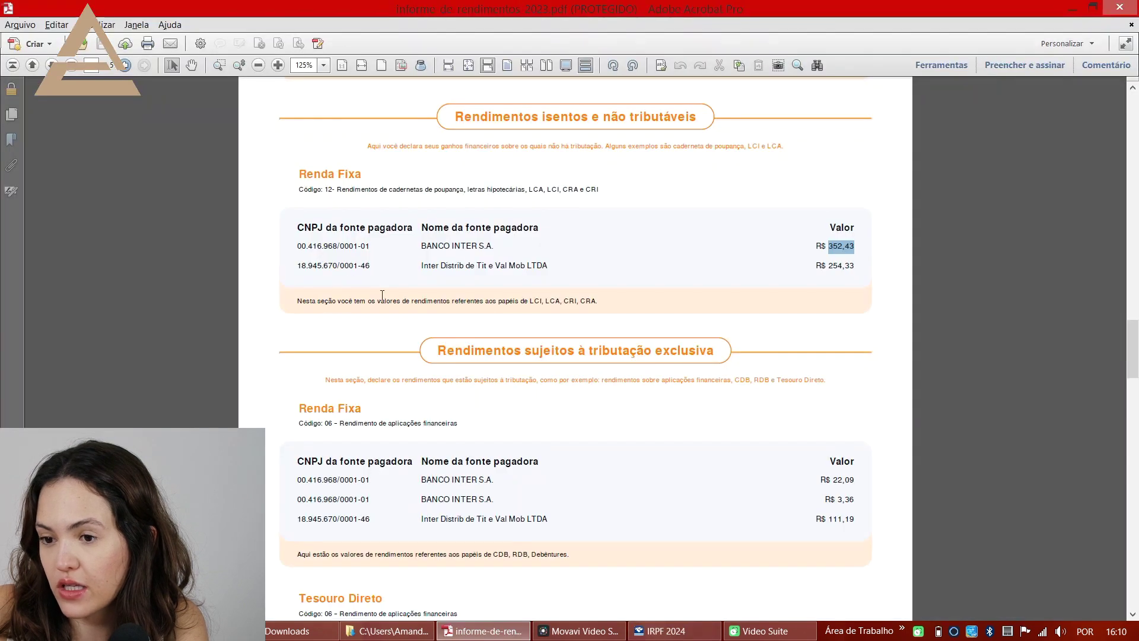
pyautogui.moveTo(296, 265); pyautogui.dragTo(822, 257)
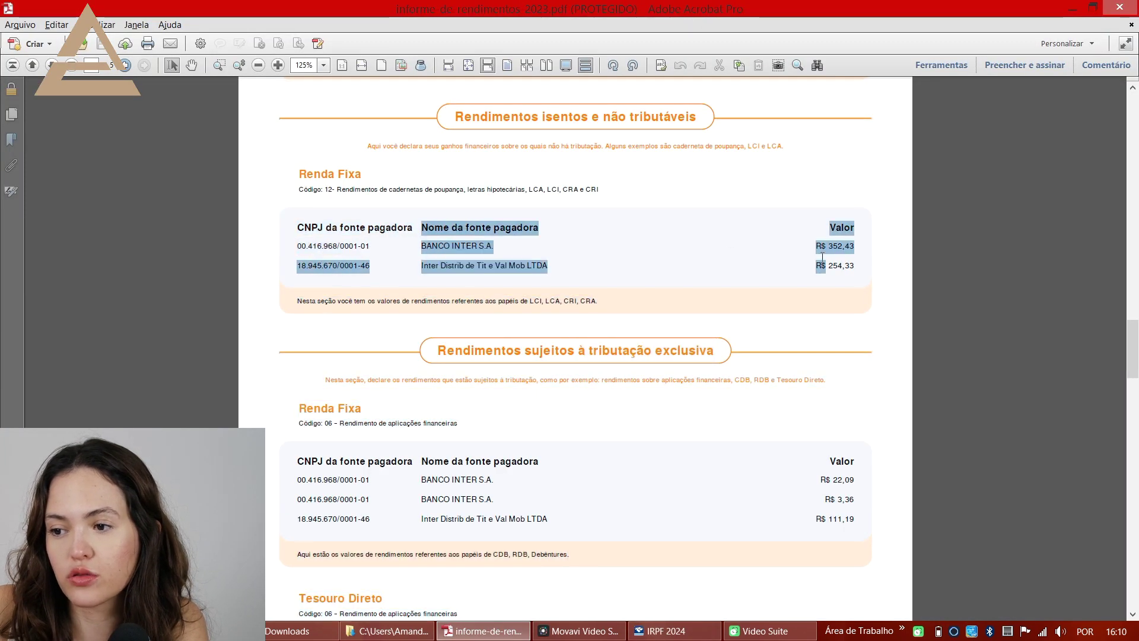
pyautogui.click(890, 274)
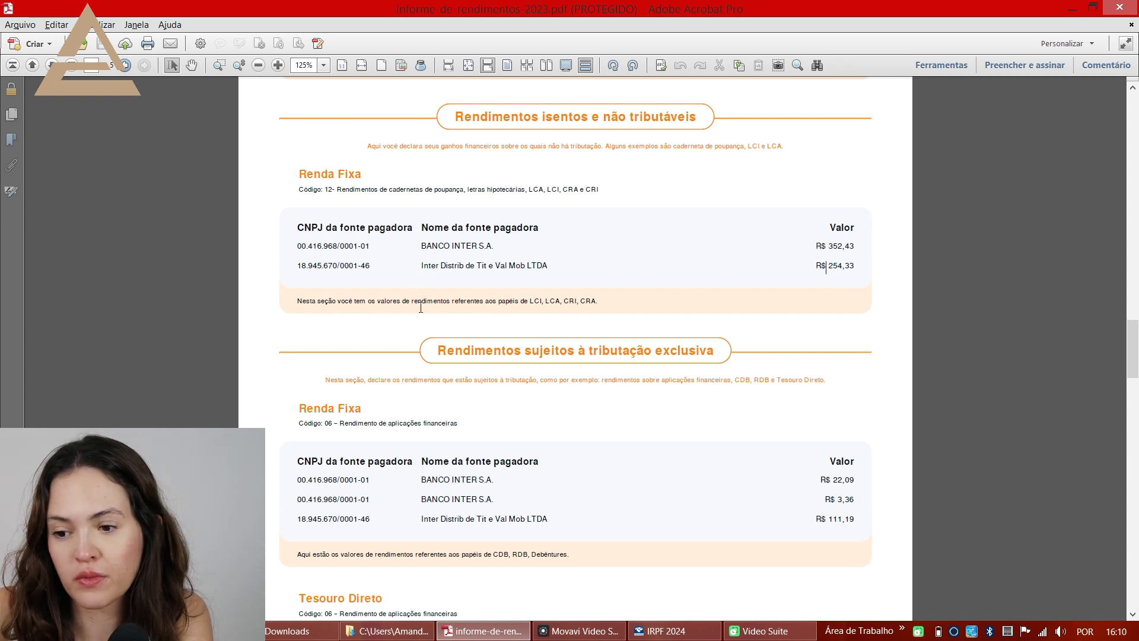
pyautogui.scroll(-1, 420, 311)
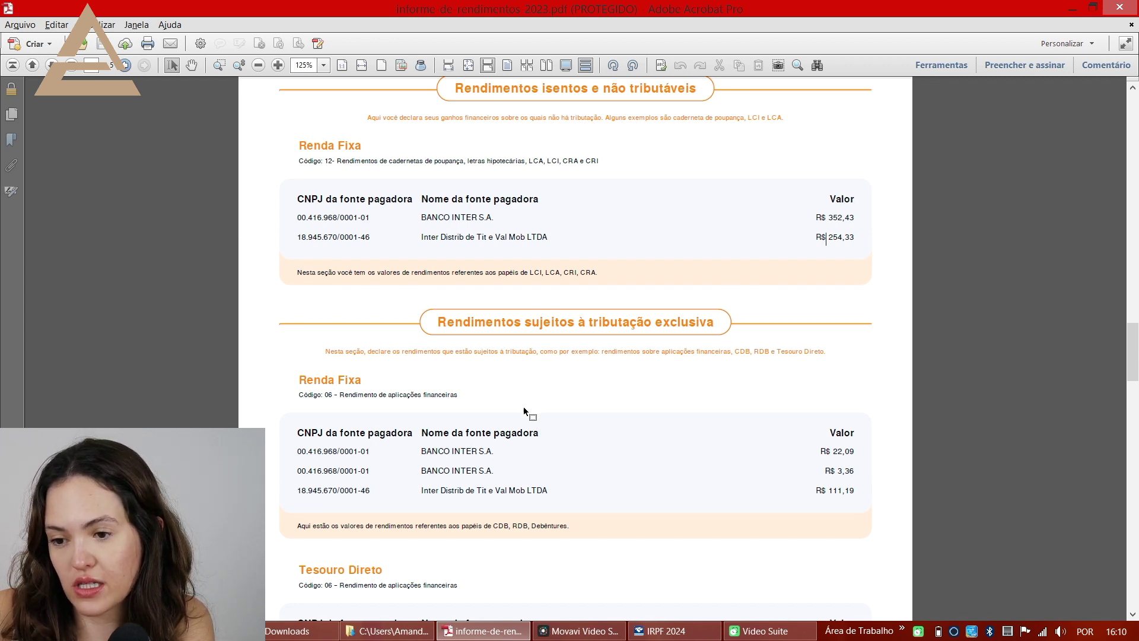
pyautogui.hotkey('alt', 'Tab')
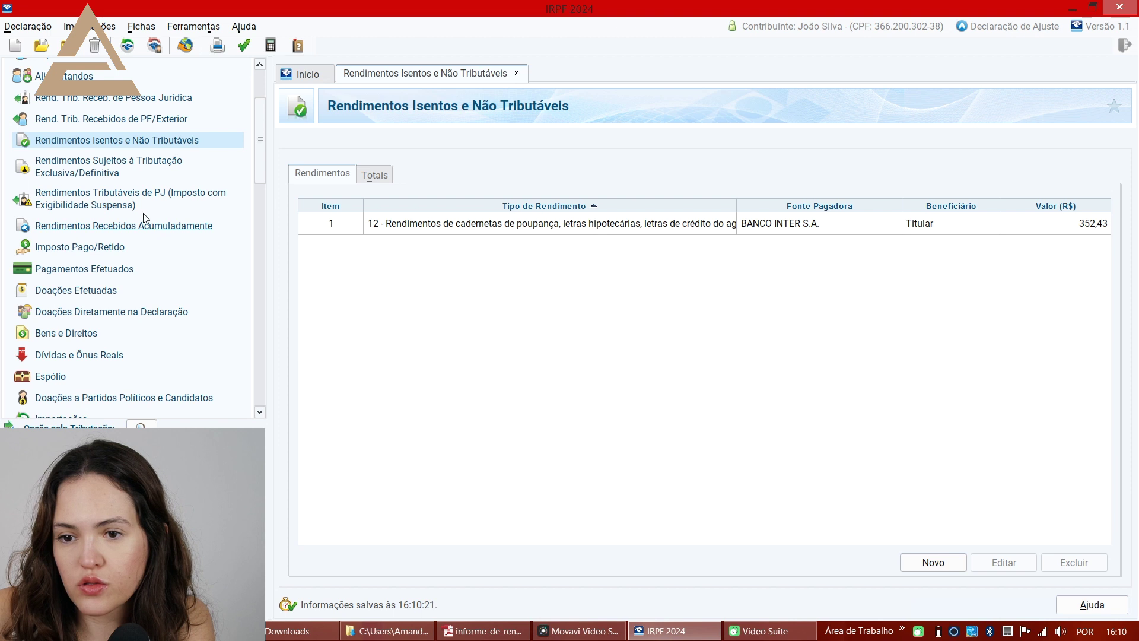
# - Start a new exclusively taxed income entry of type 06, financial investments
pyautogui.click(83, 173)
pyautogui.click(933, 561)
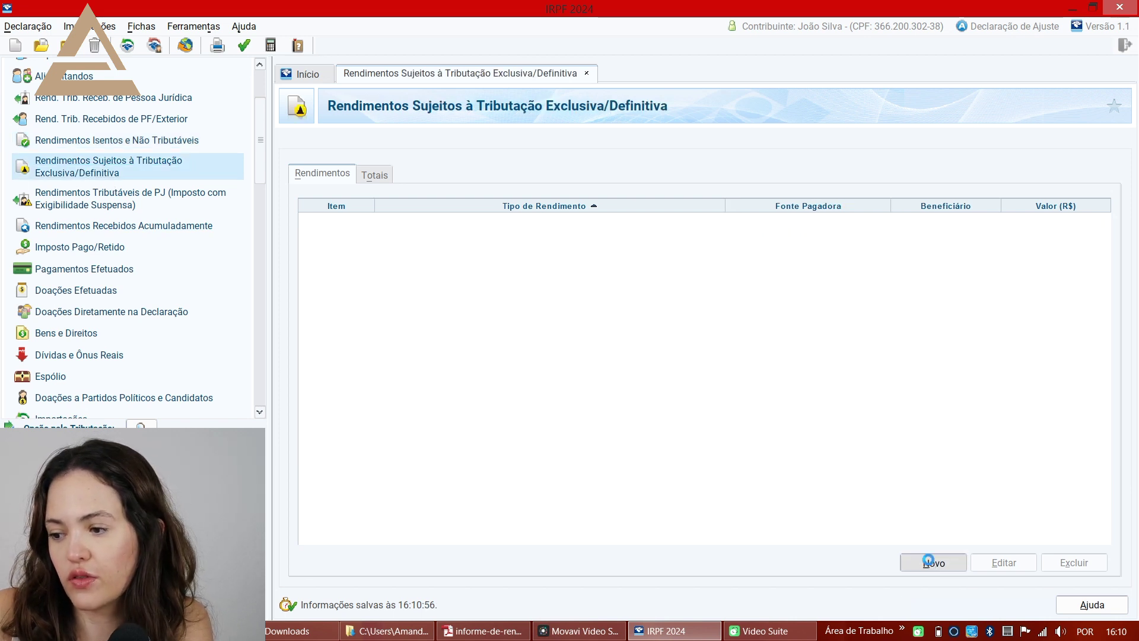
pyautogui.click(785, 193)
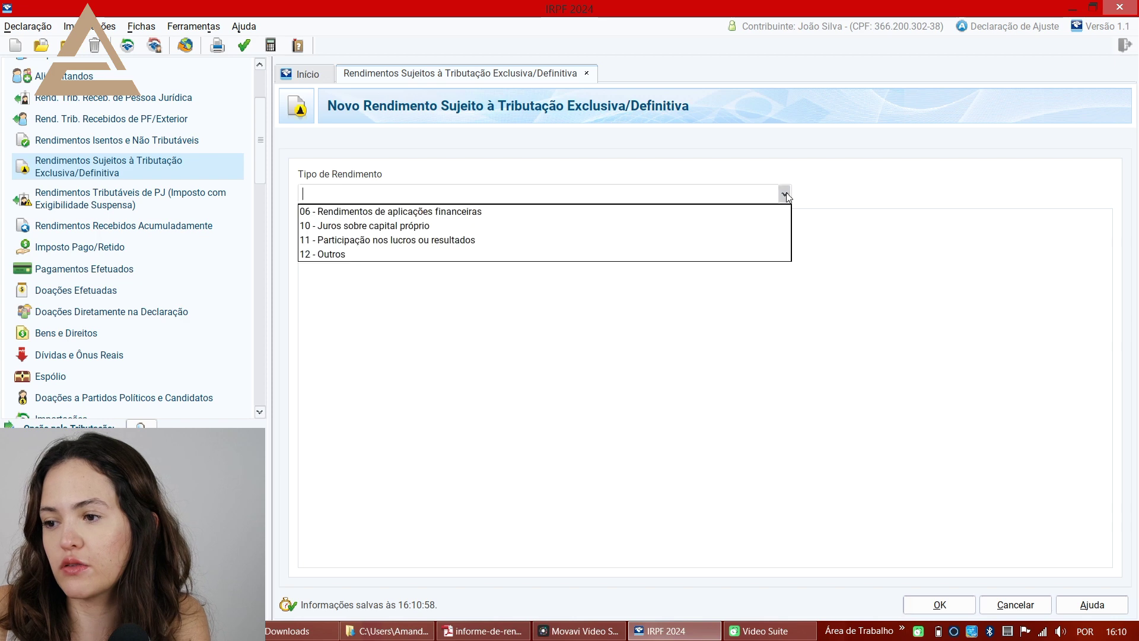
pyautogui.click(738, 212)
# - Copy the BANCO INTER S.A. CNPJ from the report into the payer field
pyautogui.hotkey('alt', 'Tab')
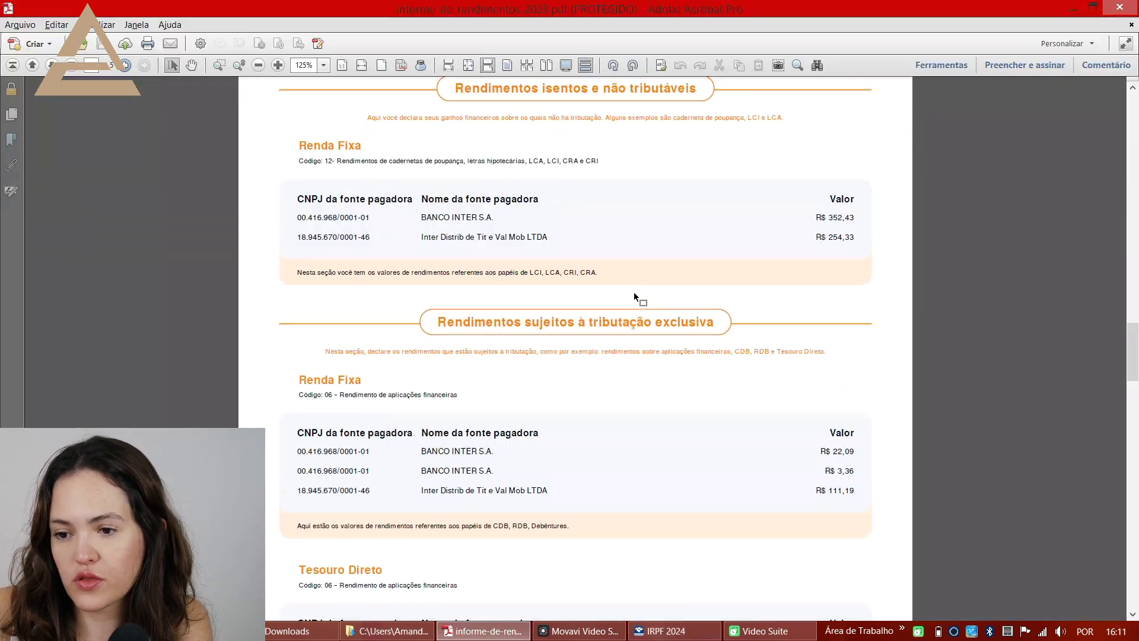
pyautogui.moveTo(297, 453); pyautogui.dragTo(369, 458)
pyautogui.hotkey('ctrl', 'c')
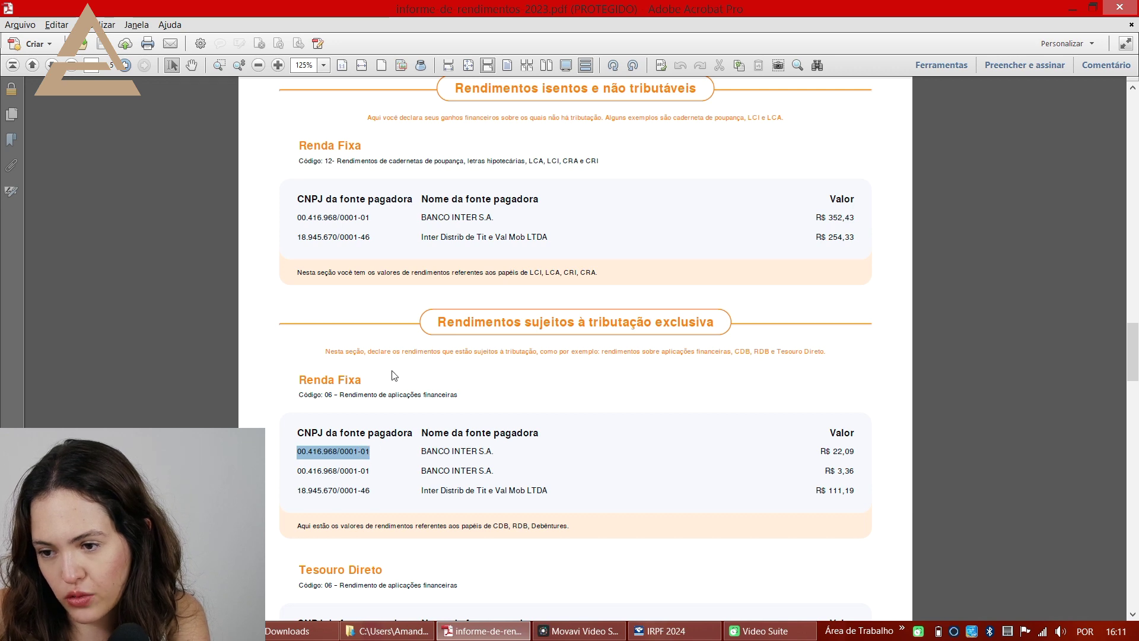
pyautogui.hotkey('alt', 'Tab')
pyautogui.click(363, 350)
pyautogui.hotkey('ctrl', 'v')
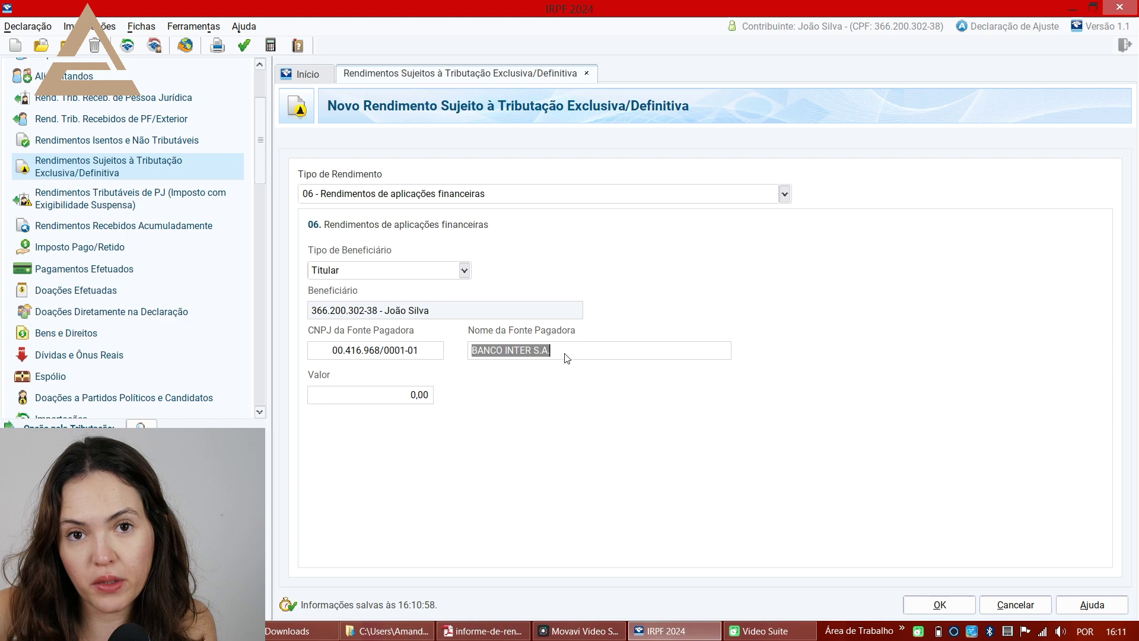
# - Enter 22,09 as the income amount, compare against the report, and save the entry
pyautogui.hotkey('alt', 'Tab')
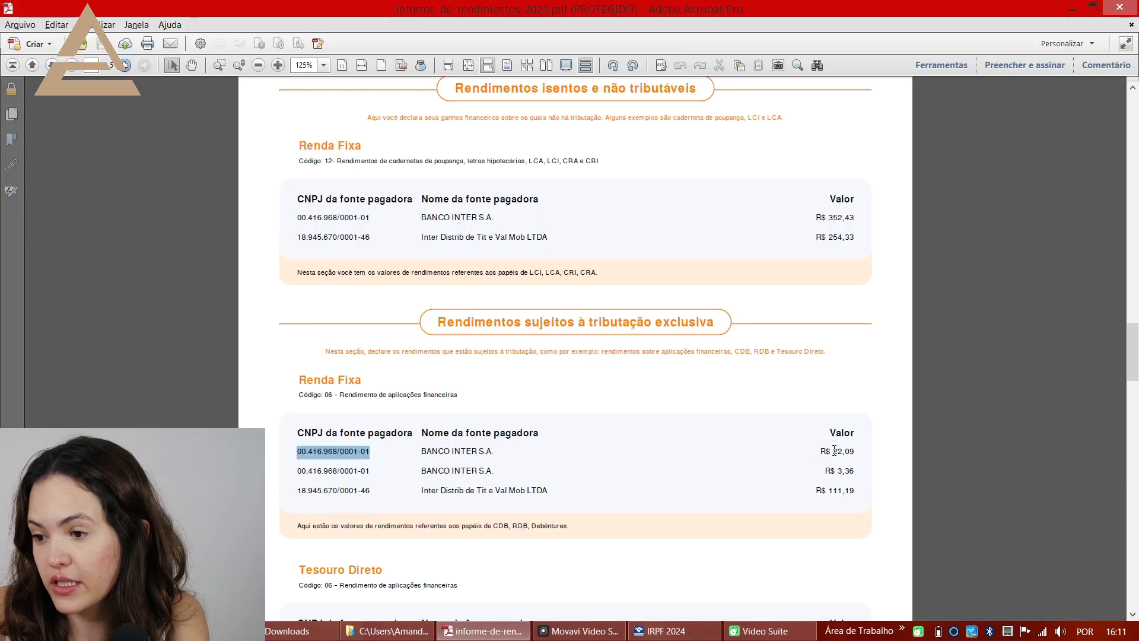
pyautogui.moveTo(833, 451); pyautogui.dragTo(854, 452)
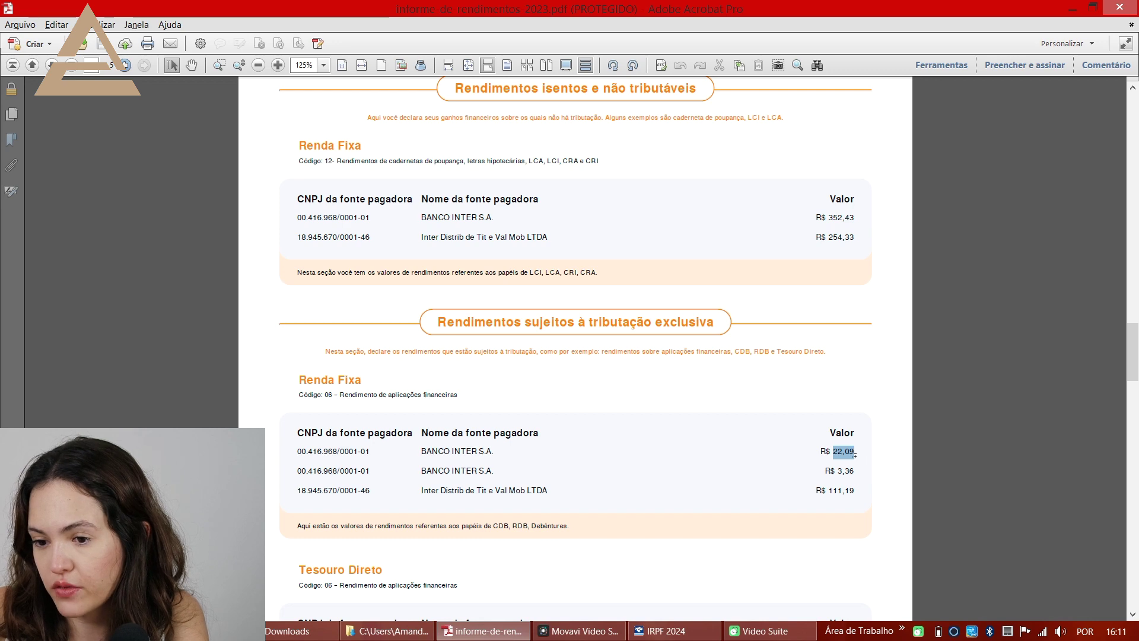
pyautogui.hotkey('alt', 'Tab')
pyautogui.press('Tab')
pyautogui.hotkey('ctrl', 'v')
pyautogui.click(433, 356)
pyautogui.hotkey('alt', 'Tab')
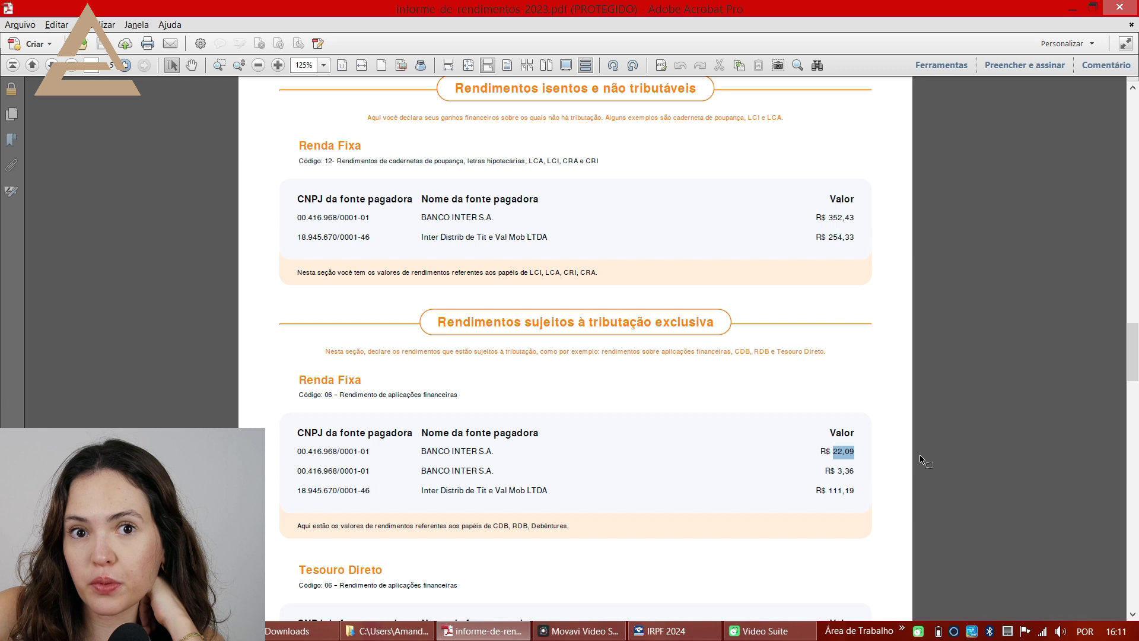
pyautogui.moveTo(856, 474); pyautogui.dragTo(822, 459)
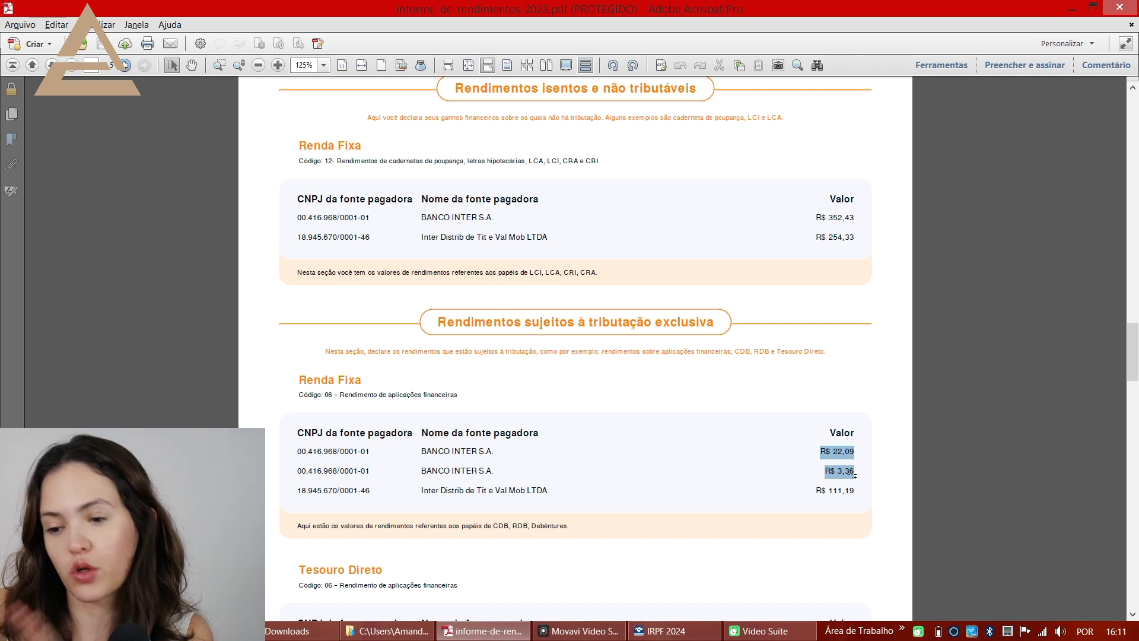
pyautogui.hotkey('alt', 'Tab')
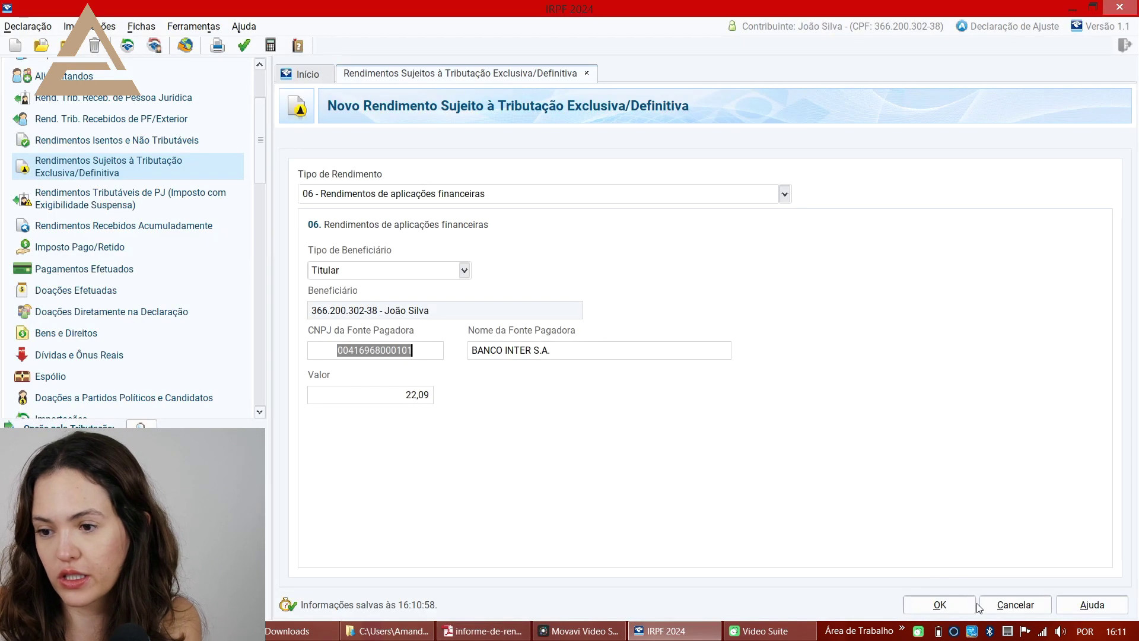
pyautogui.click(911, 606)
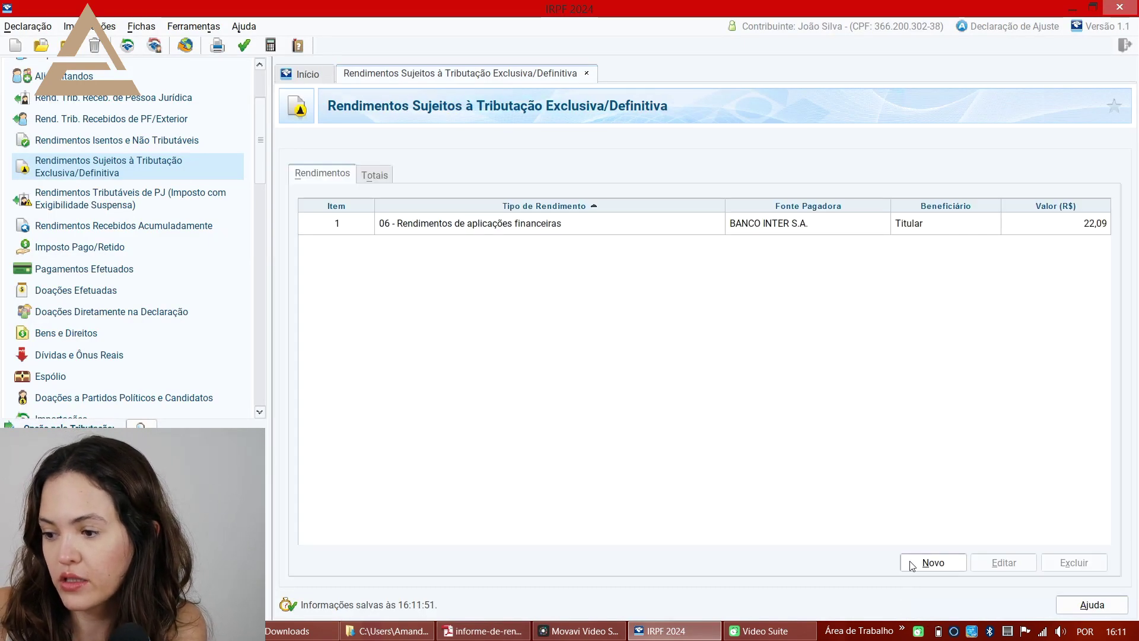